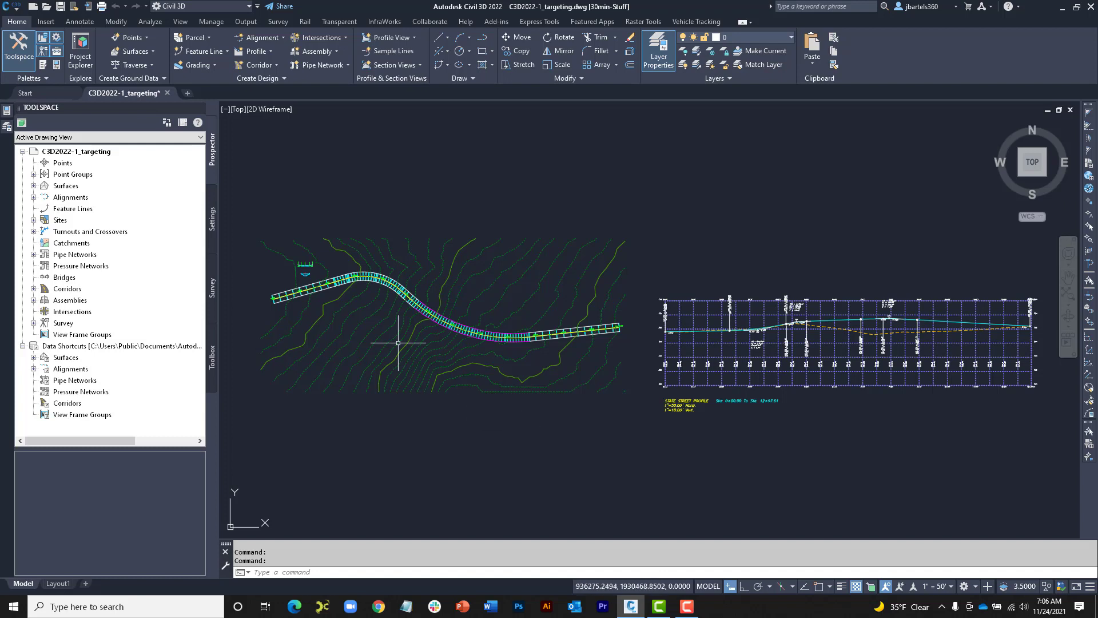
# - Pan and zoom to frame the State Street corridor plan beside its profile view
pyautogui.scroll(5, 392, 368)
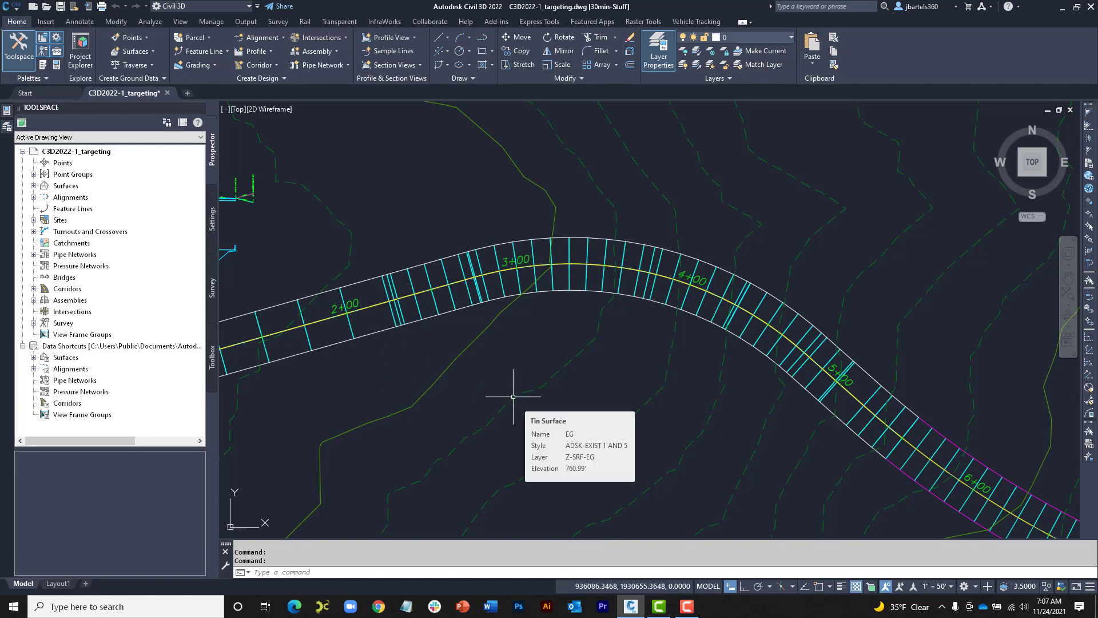
pyautogui.scroll(-3, 513, 395)
pyautogui.scroll(1, 846, 406)
pyautogui.moveTo(845, 407); pyautogui.dragTo(558, 405, button='middle')
pyautogui.scroll(4, 765, 383)
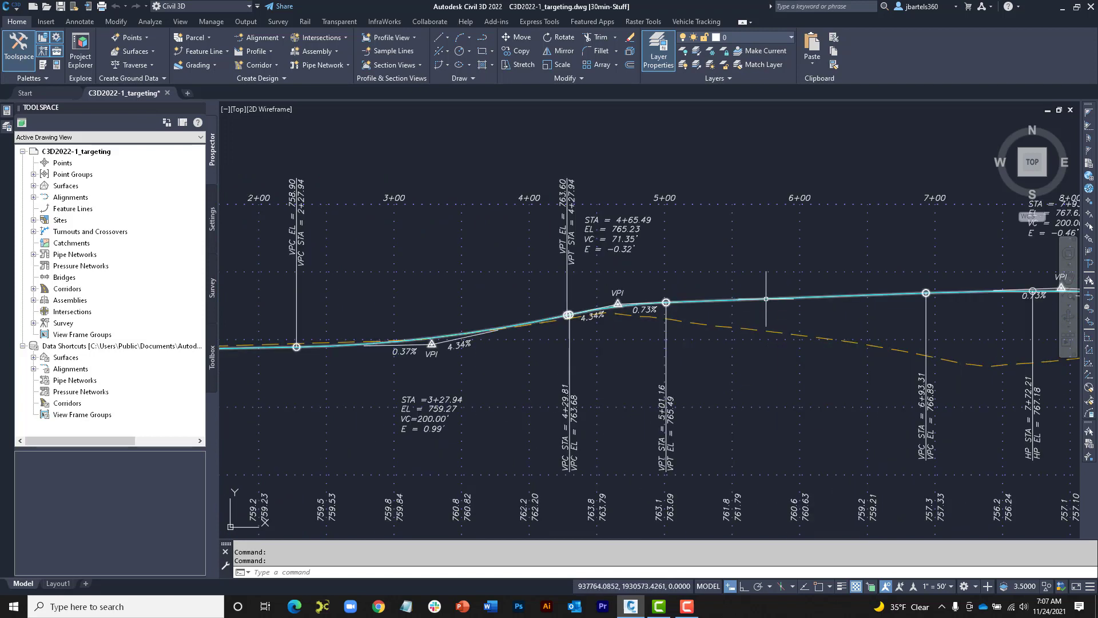
pyautogui.scroll(-3, 767, 306)
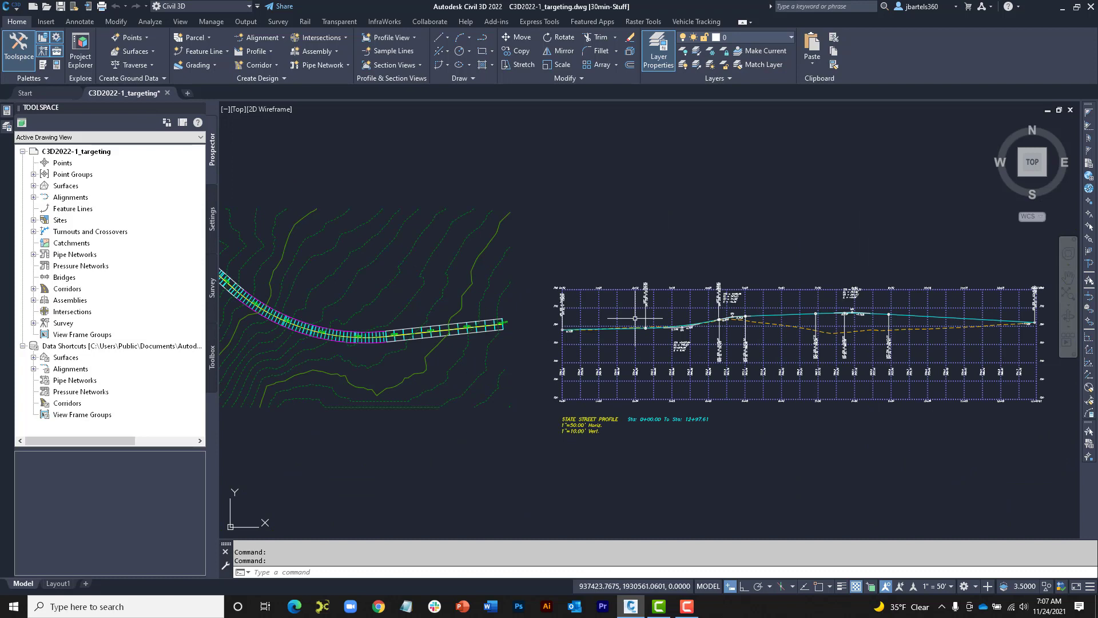
pyautogui.moveTo(390, 273); pyautogui.dragTo(853, 366, button='middle')
pyautogui.scroll(10, 561, 337)
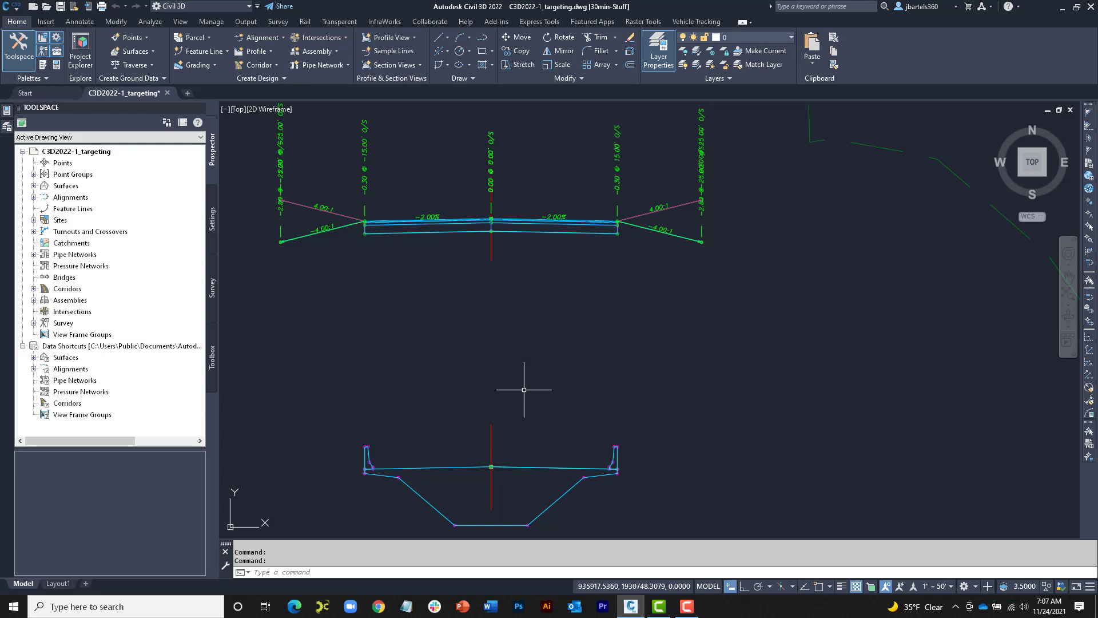
pyautogui.scroll(-10, 526, 381)
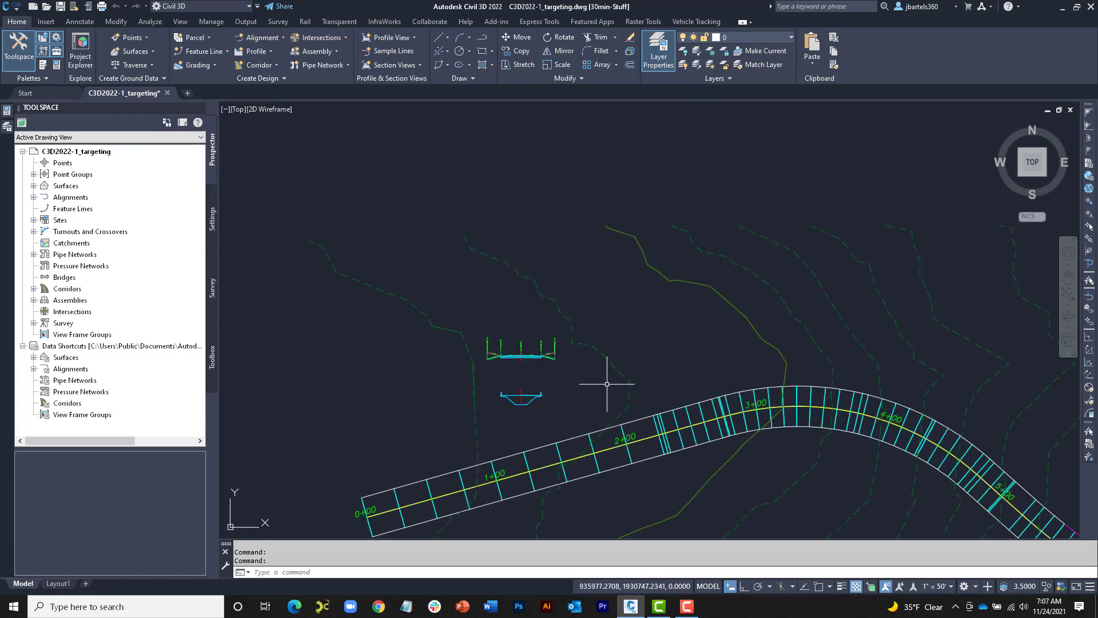
pyautogui.scroll(-2, 679, 444)
pyautogui.moveTo(679, 444); pyautogui.dragTo(498, 371, button='middle')
pyautogui.scroll(1, 498, 370)
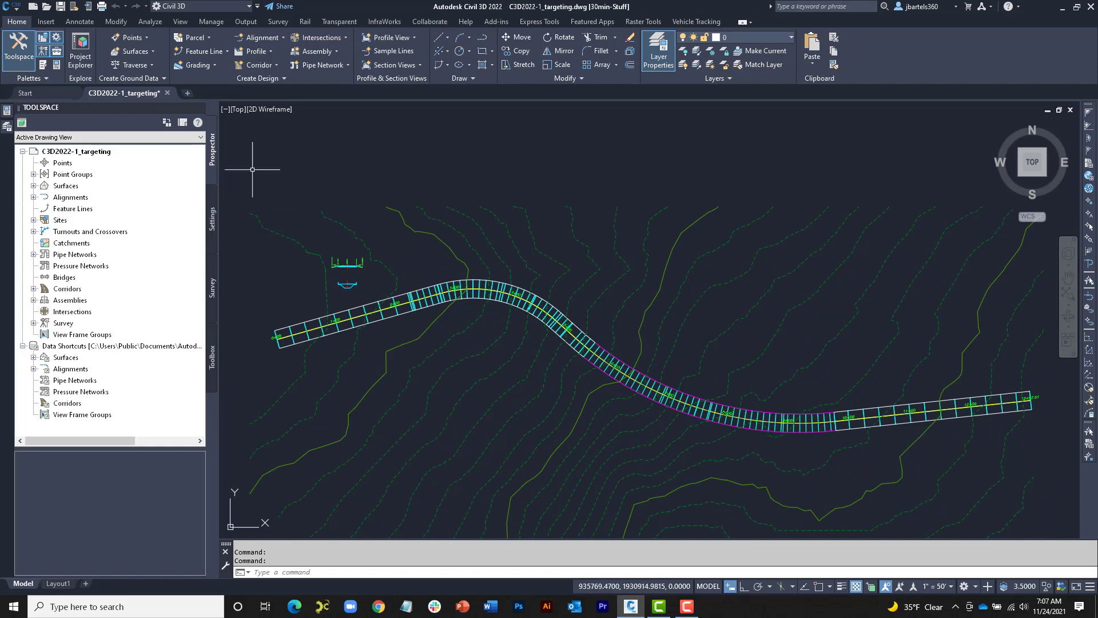
# - Start Region Properties on a State Street corridor region from the Corridor tools, then cancel it
pyautogui.click(121, 24)
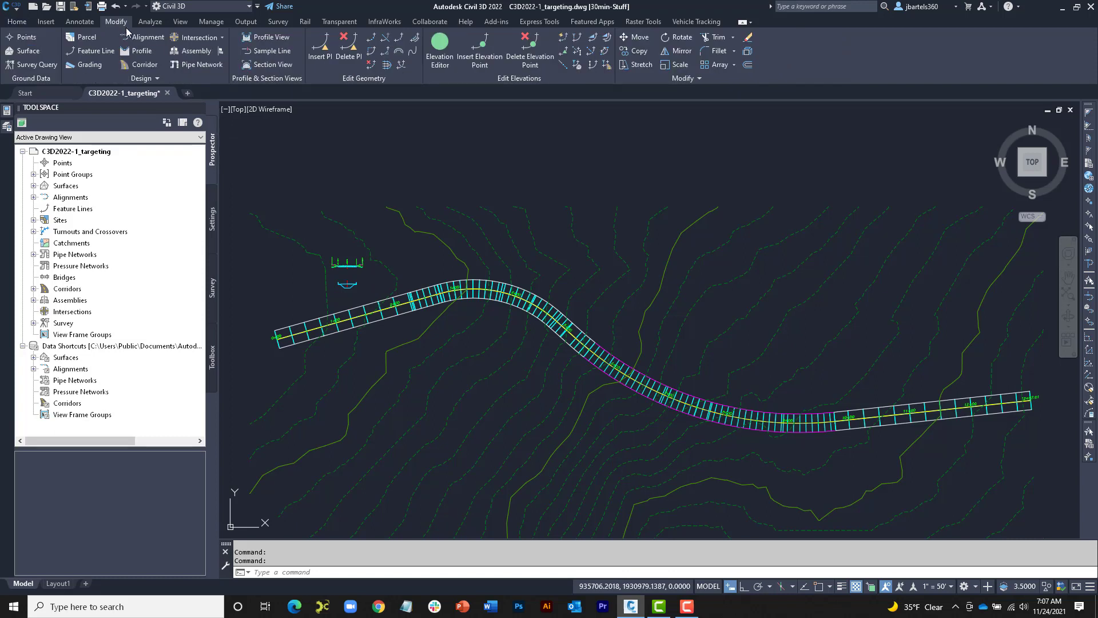
pyautogui.click(144, 65)
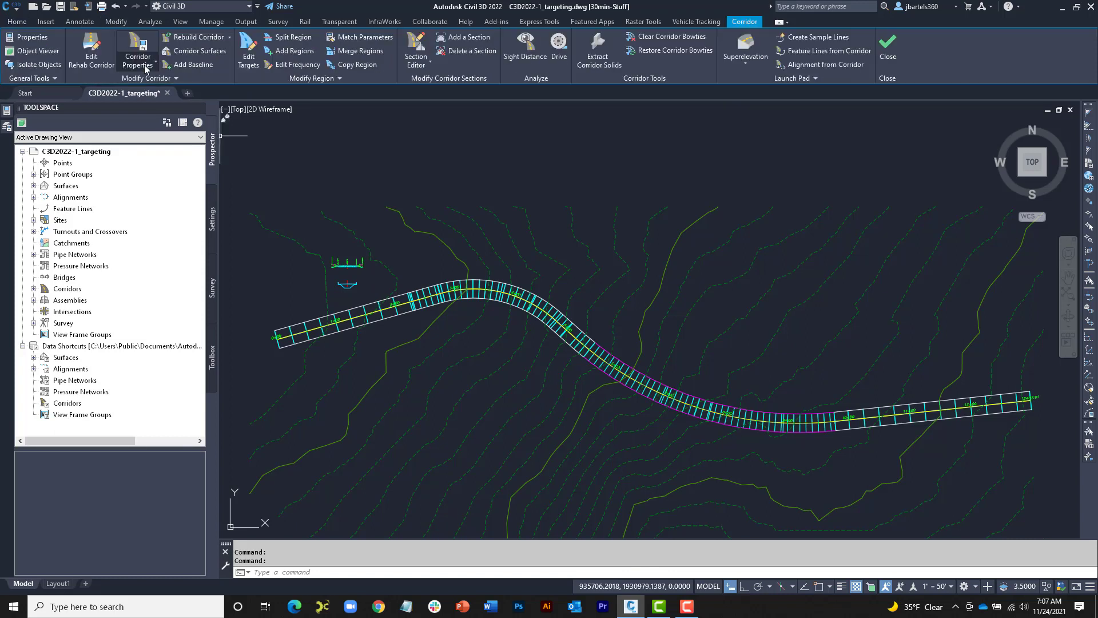
pyautogui.click(339, 77)
pyautogui.click(339, 107)
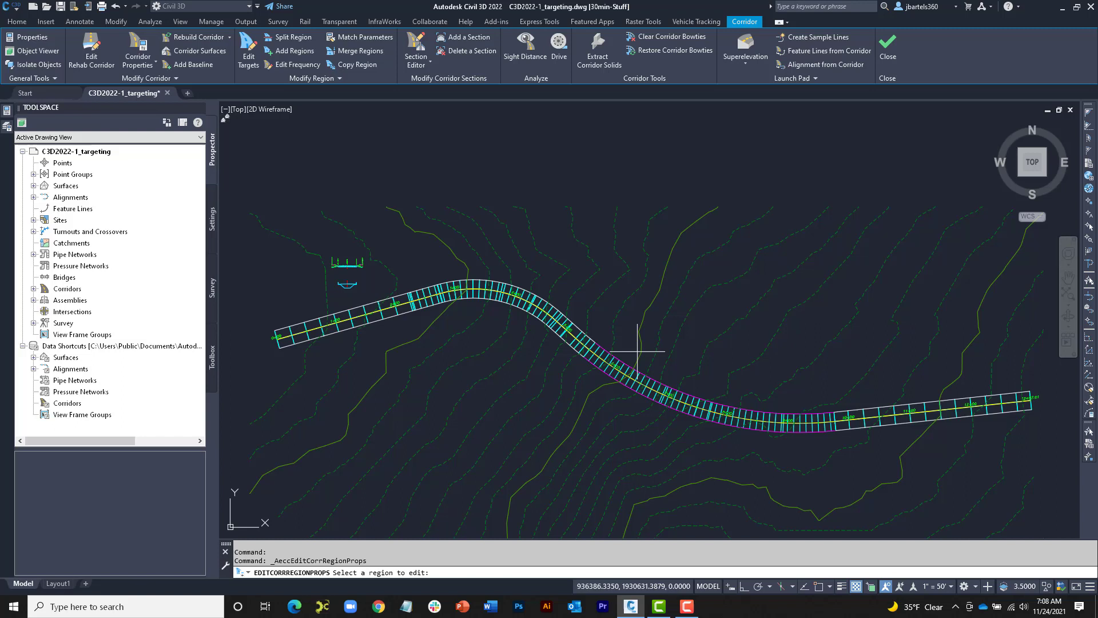
pyautogui.click(631, 370)
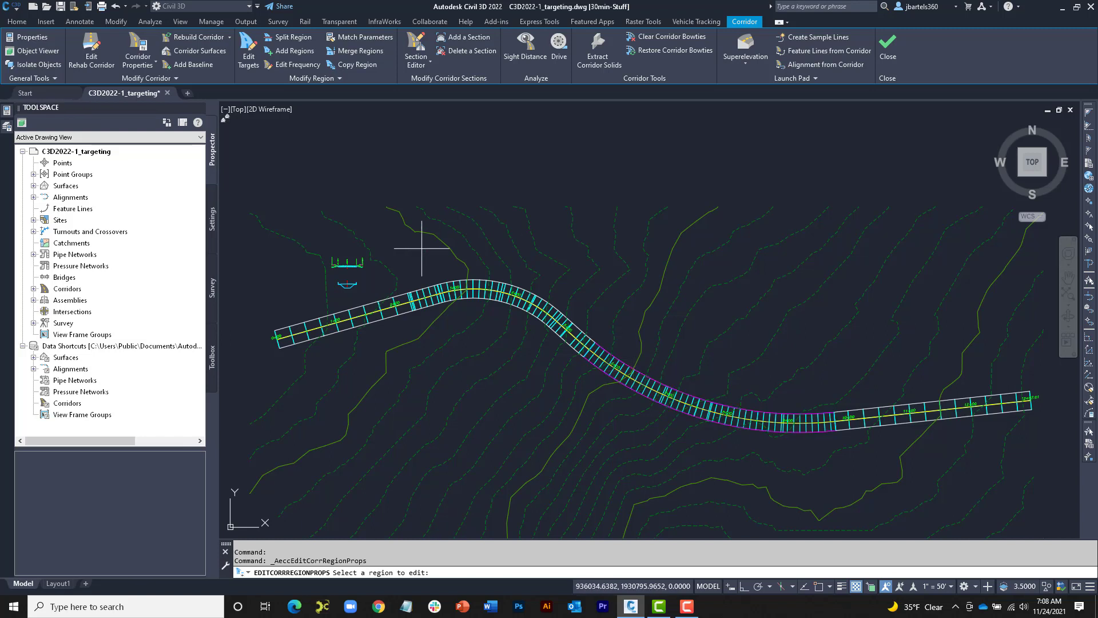
pyautogui.press('Escape')
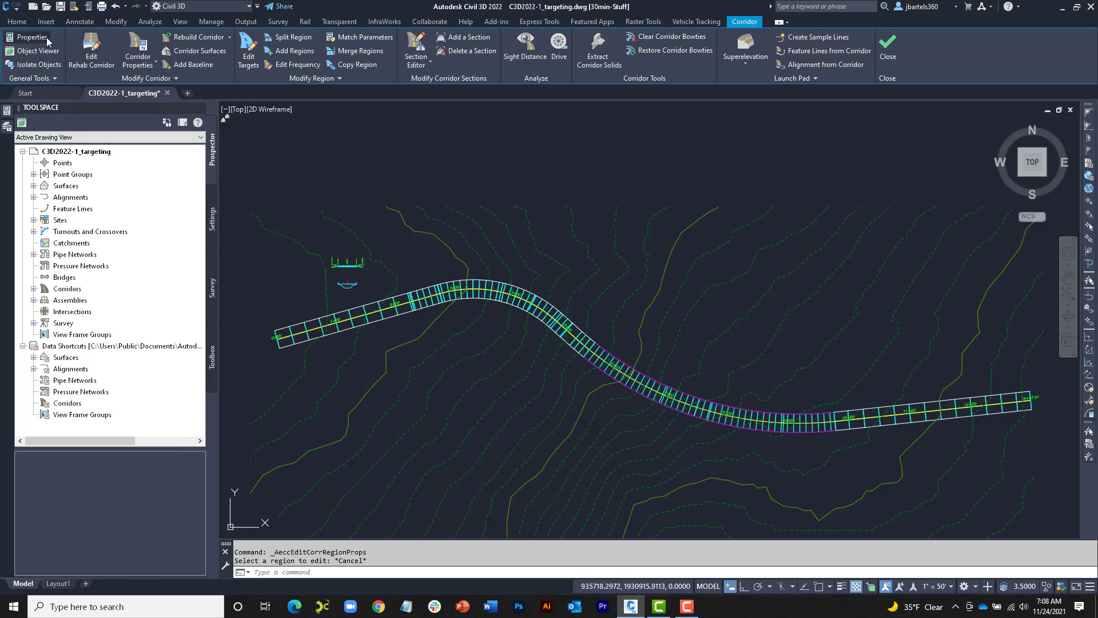
# - Thaw the $offset-alignments layer from the Home tab layer list
pyautogui.click(19, 22)
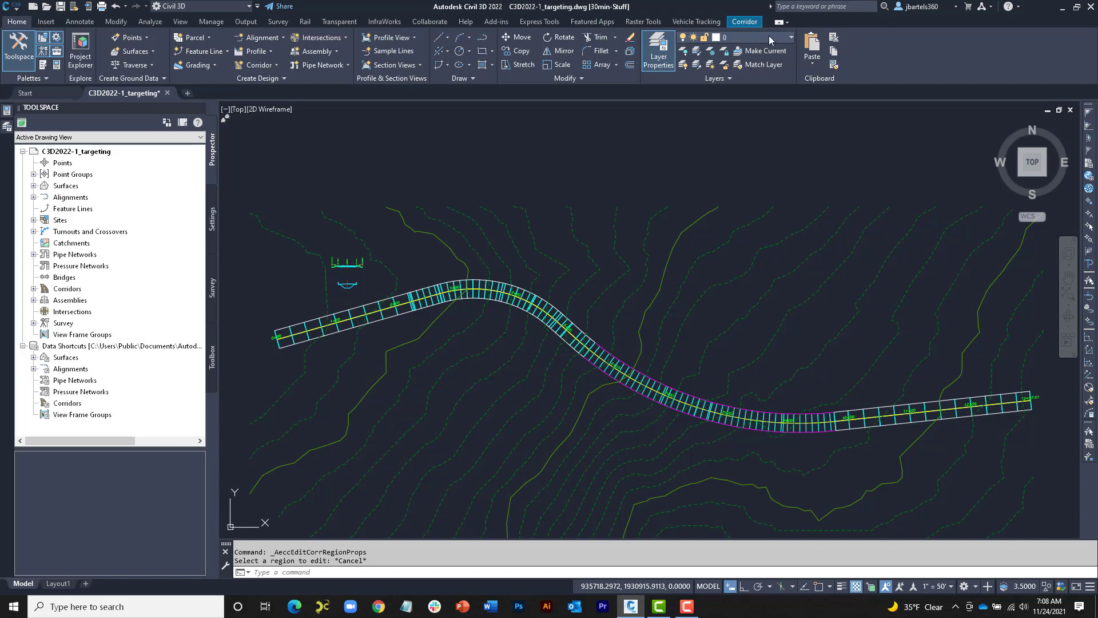
pyautogui.click(790, 37)
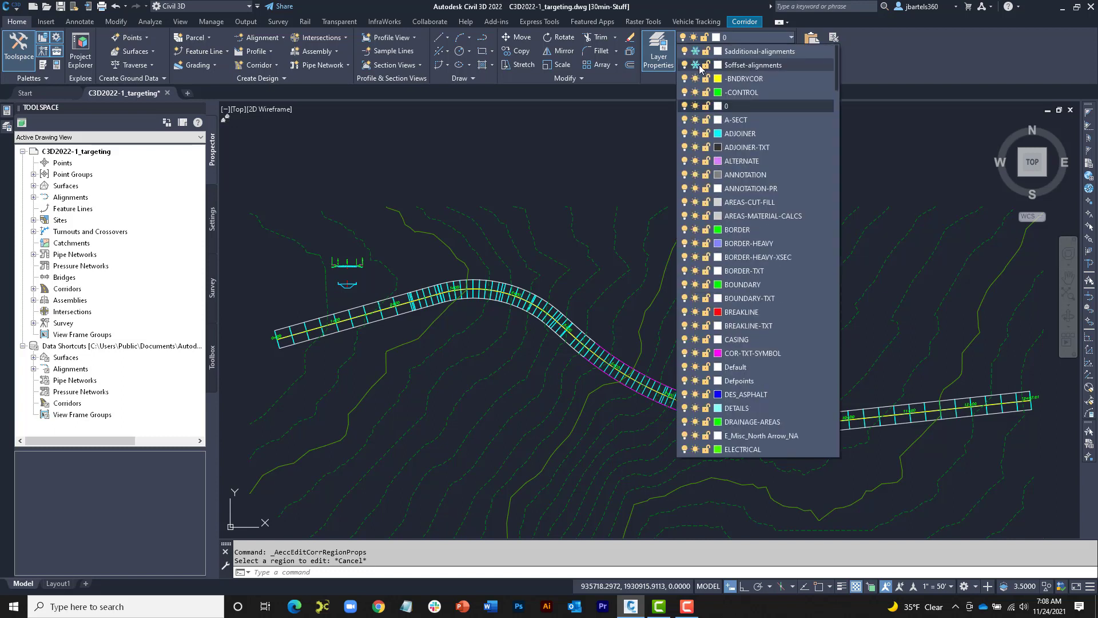
pyautogui.click(407, 329)
pyautogui.scroll(5, 407, 332)
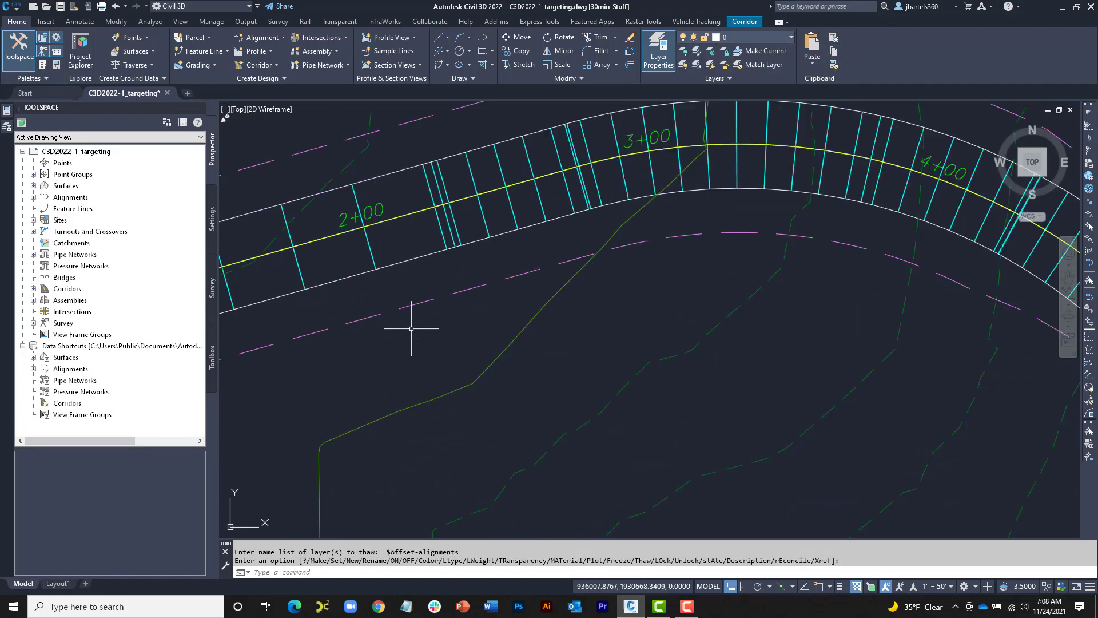
pyautogui.moveTo(434, 346); pyautogui.dragTo(571, 466, button='middle')
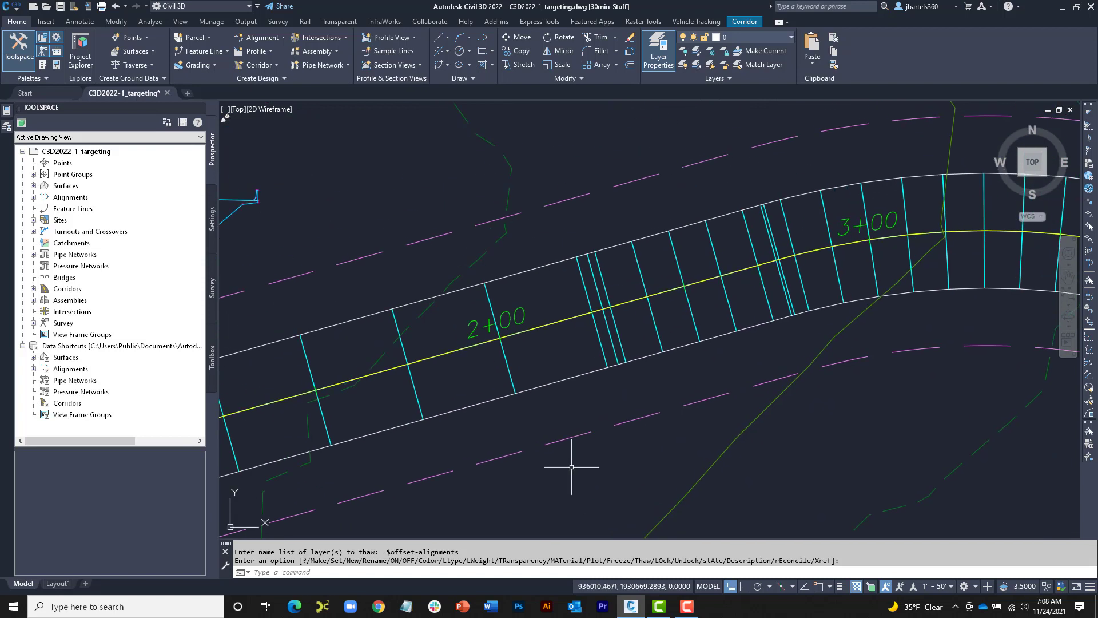
pyautogui.moveTo(566, 439)
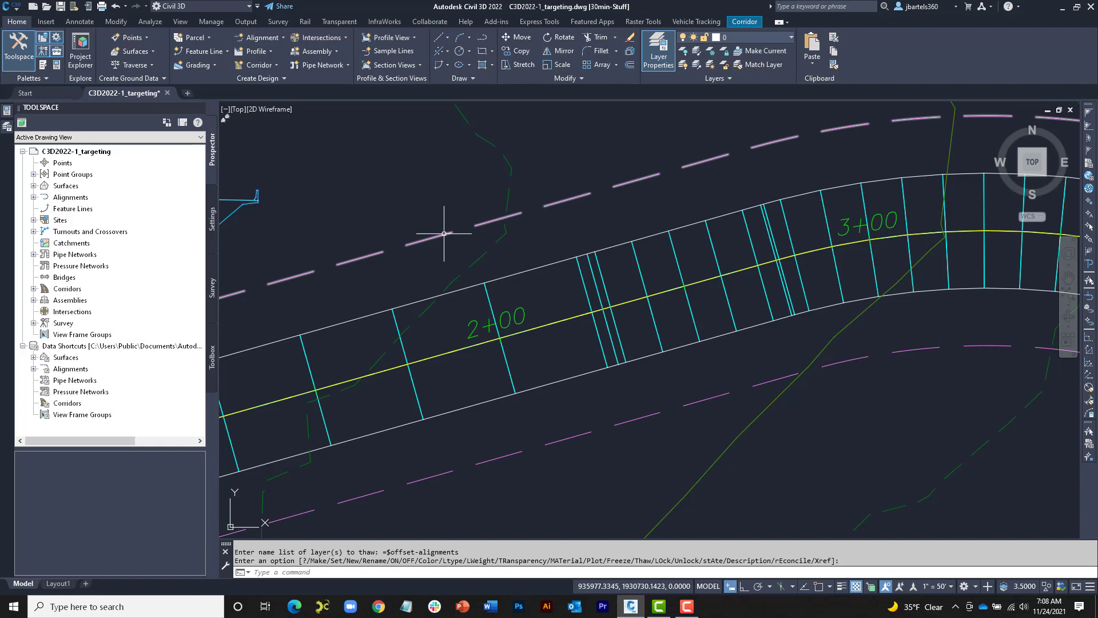
pyautogui.moveTo(443, 233)
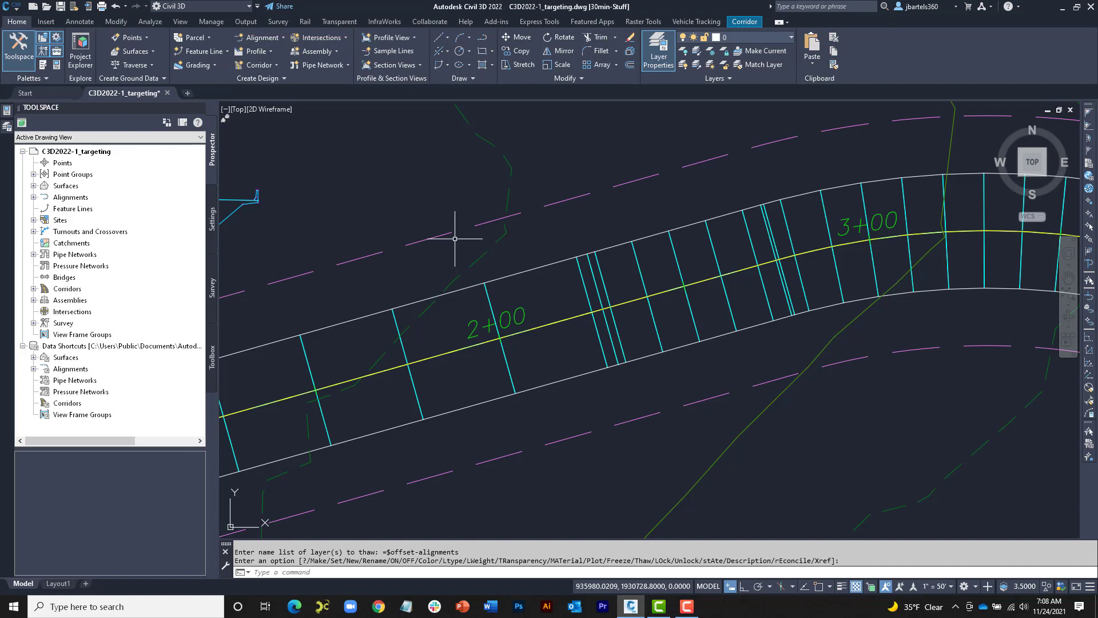
pyautogui.press('Return')
# - Pan along the corridor from station 8+00 to its end to check both offset alignments
pyautogui.scroll(-4, 455, 238)
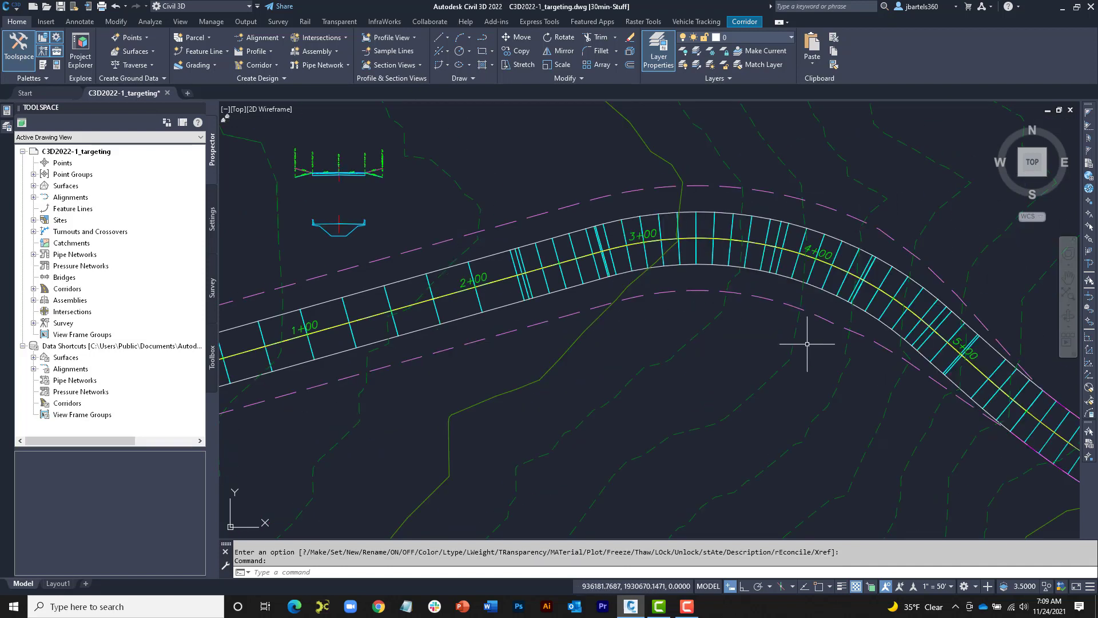
pyautogui.moveTo(808, 343)
pyautogui.mouseDown(button='middle')
pyautogui.moveTo(564, 299)
pyautogui.moveTo(373, 216)
pyautogui.mouseUp(button='middle')
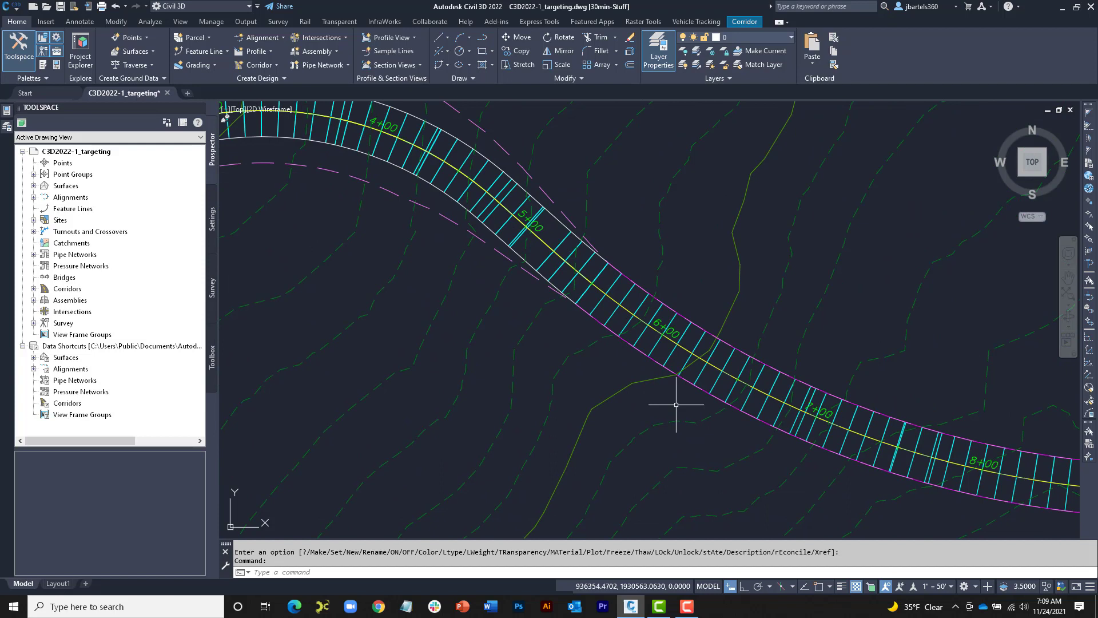
pyautogui.moveTo(748, 453); pyautogui.dragTo(432, 384, button='middle')
pyautogui.moveTo(801, 423); pyautogui.dragTo(396, 417, button='middle')
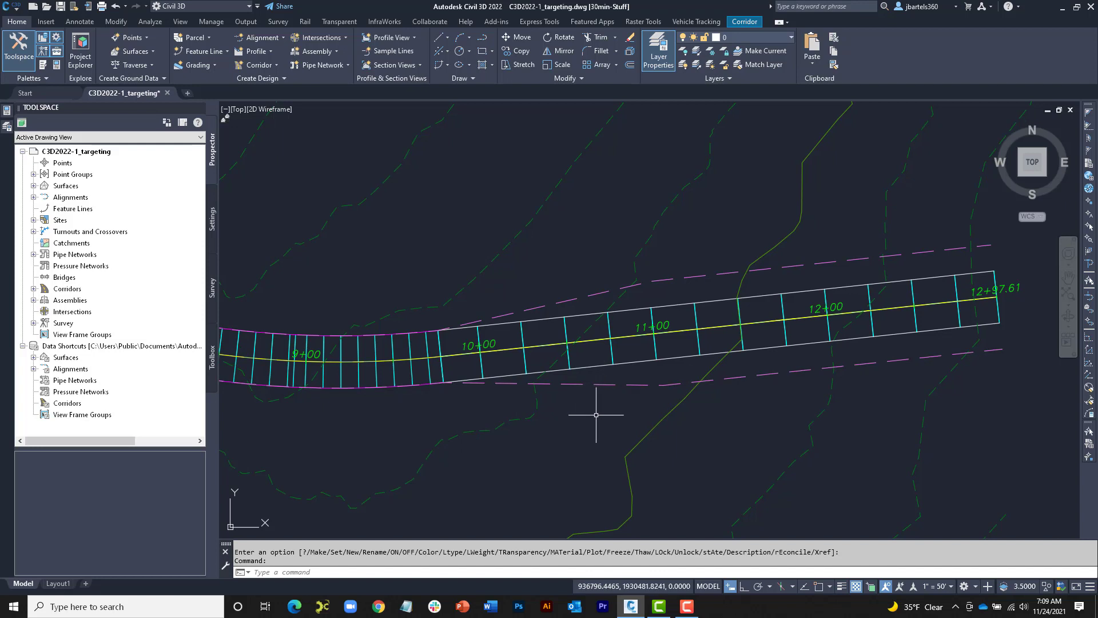
pyautogui.scroll(-4, 596, 415)
pyautogui.moveTo(530, 417); pyautogui.dragTo(766, 425, button='middle')
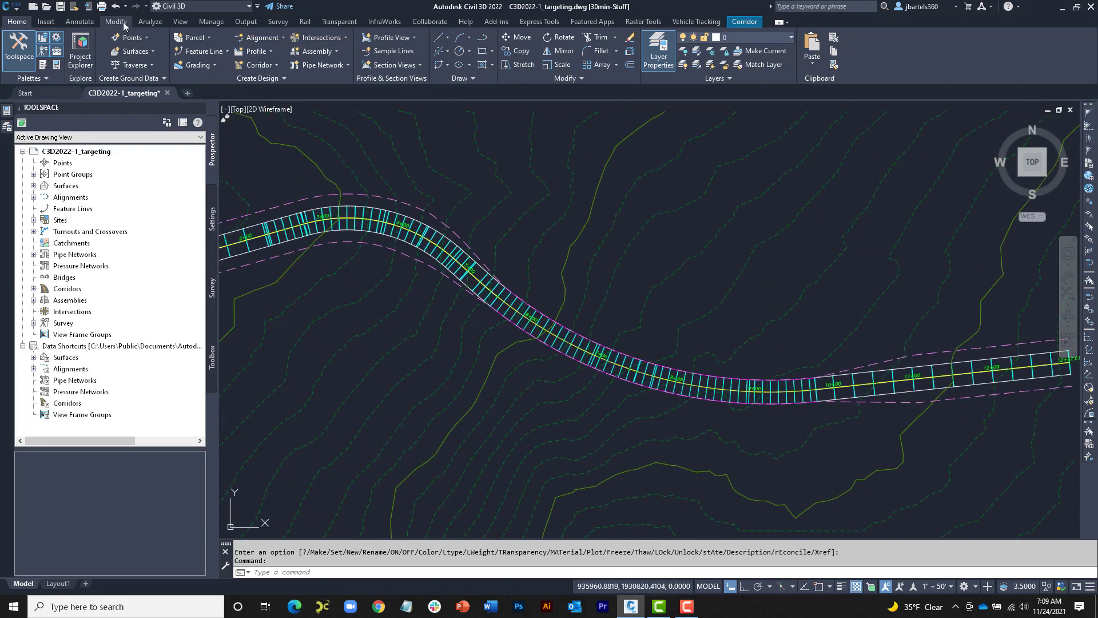
# - Use Edit Targets on region RG - State Street Typ - (6) to open its Target Mapping
pyautogui.click(122, 23)
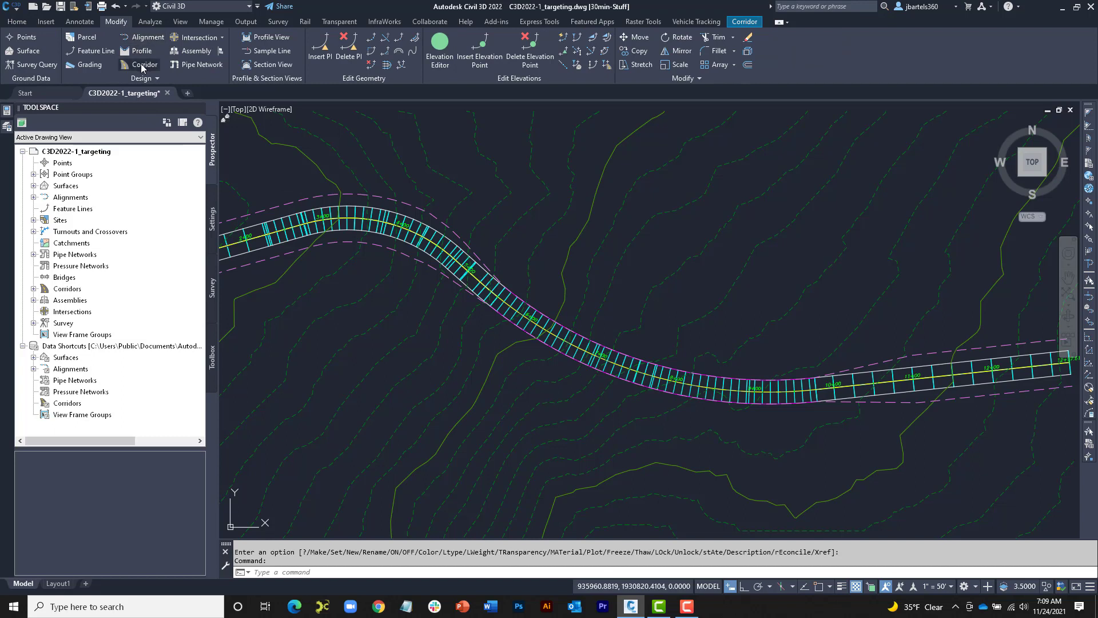
pyautogui.click(142, 65)
pyautogui.click(249, 46)
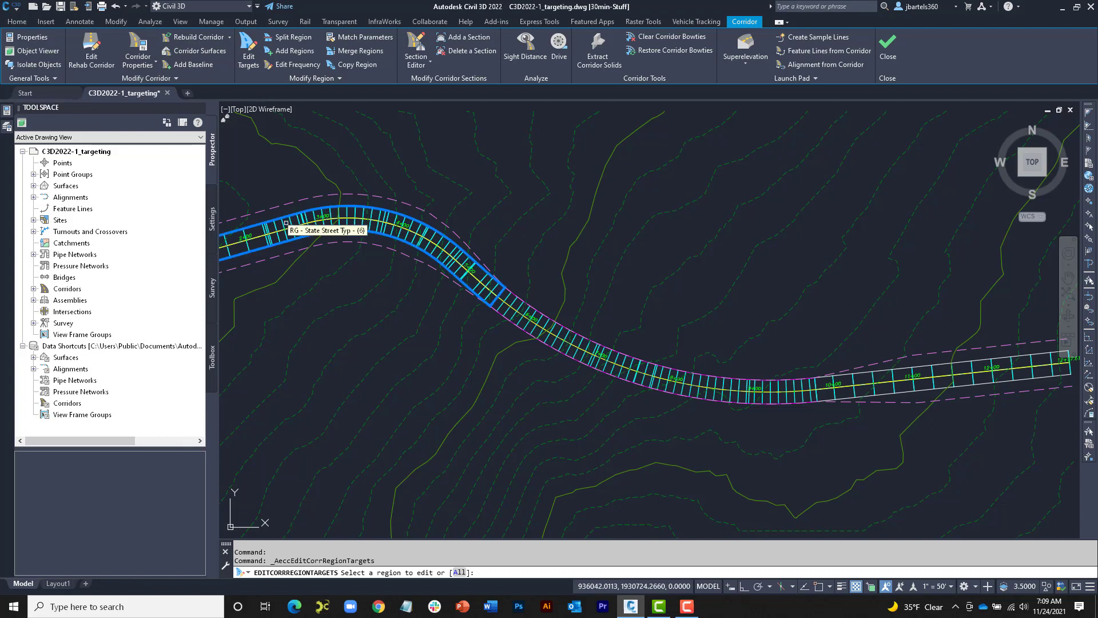
pyautogui.click(286, 223)
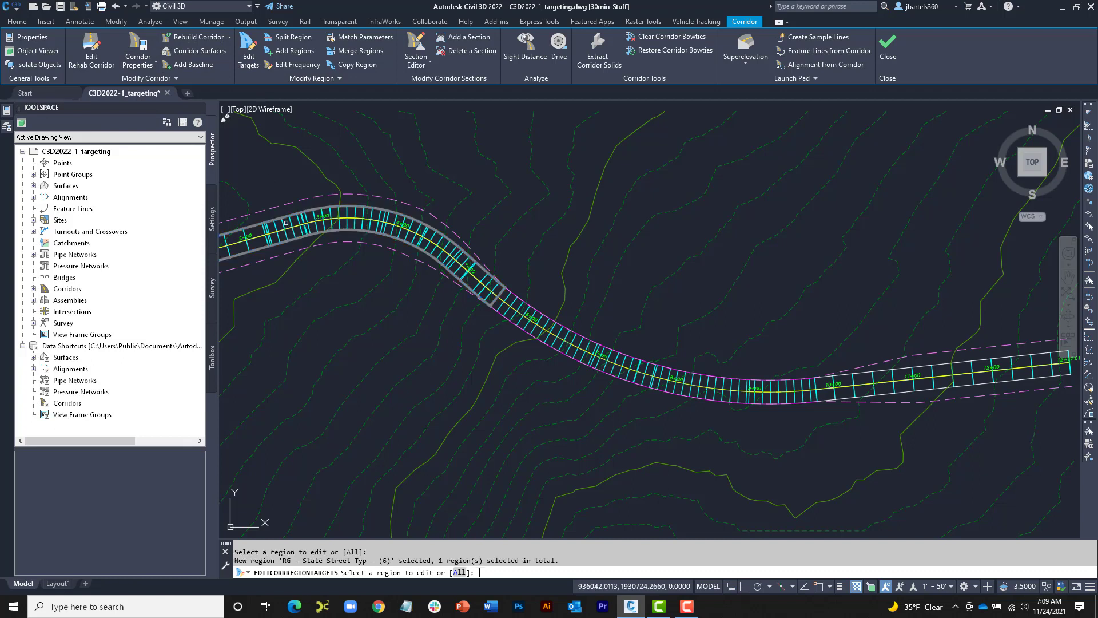
pyautogui.press('Return')
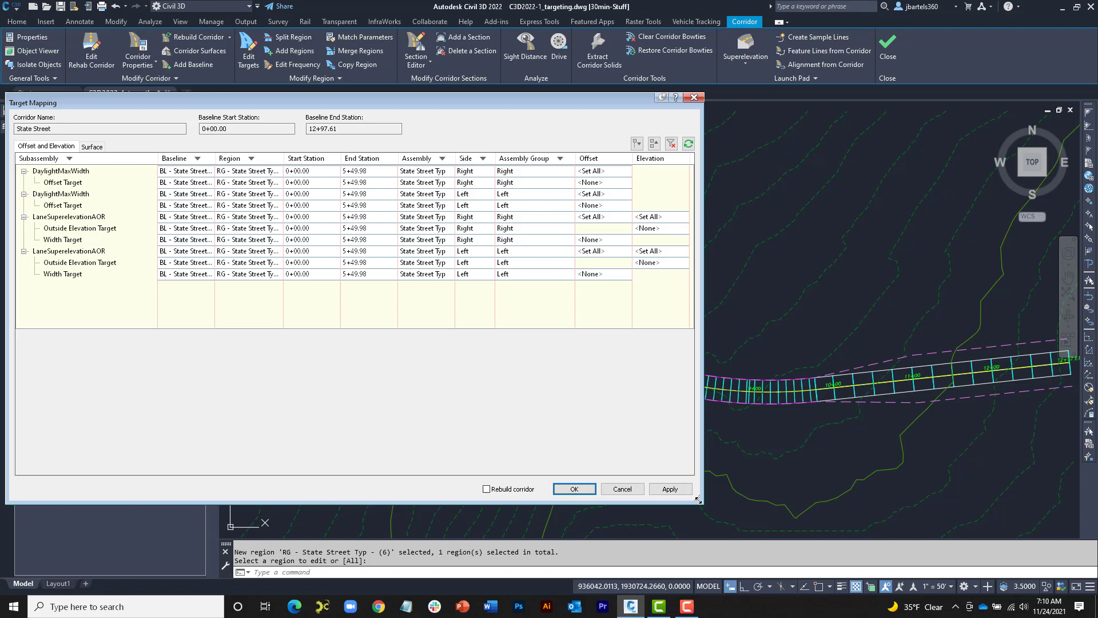
# - Re-pin the Target Mapping palette and pan the drawing to corridor station 5+00
pyautogui.moveTo(697, 500)
pyautogui.mouseDown()
pyautogui.moveTo(579, 490)
pyautogui.moveTo(698, 495)
pyautogui.mouseUp()
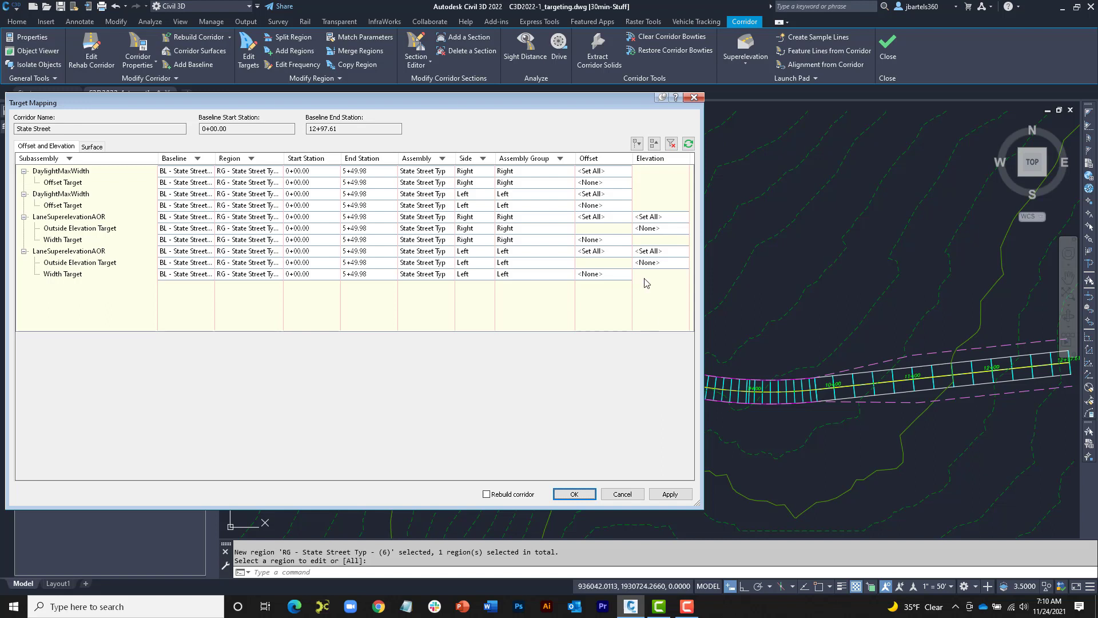
pyautogui.click(661, 97)
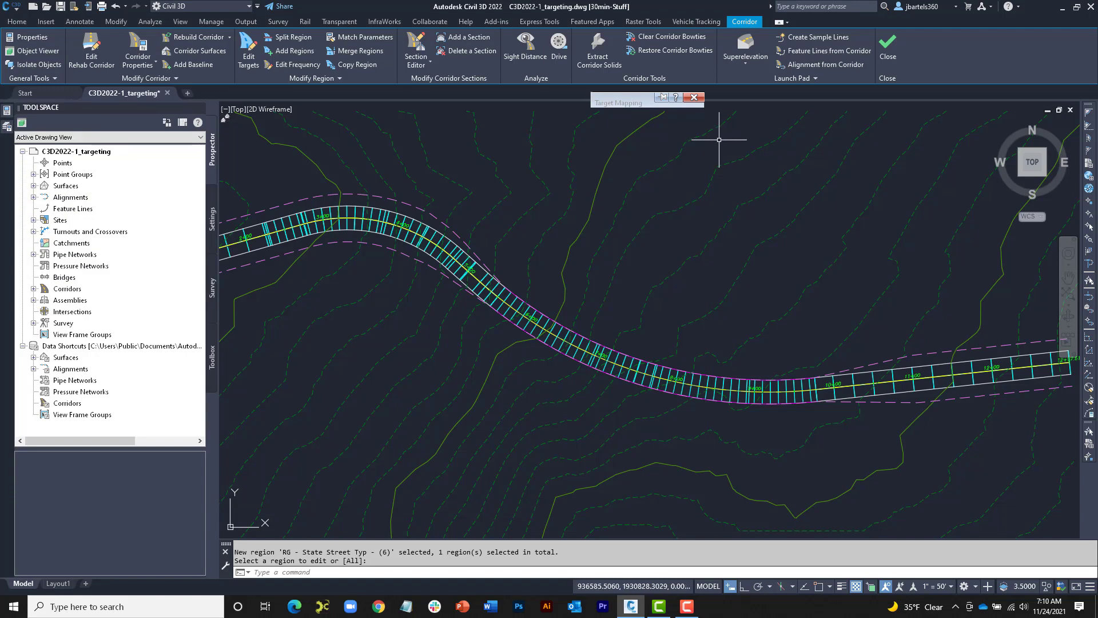
pyautogui.moveTo(632, 105)
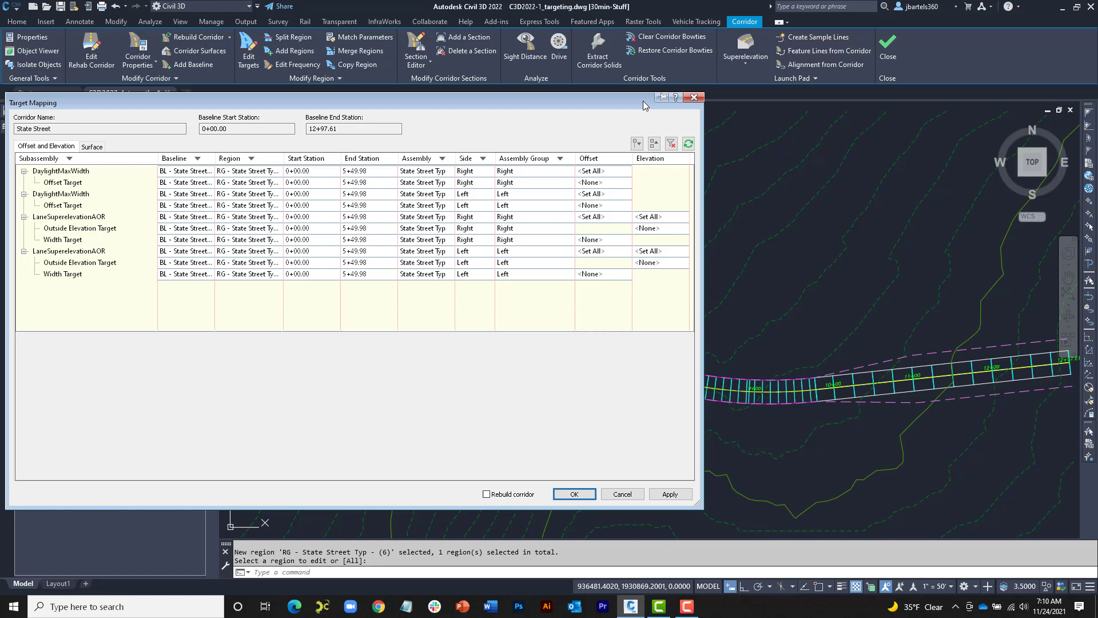
pyautogui.click(661, 98)
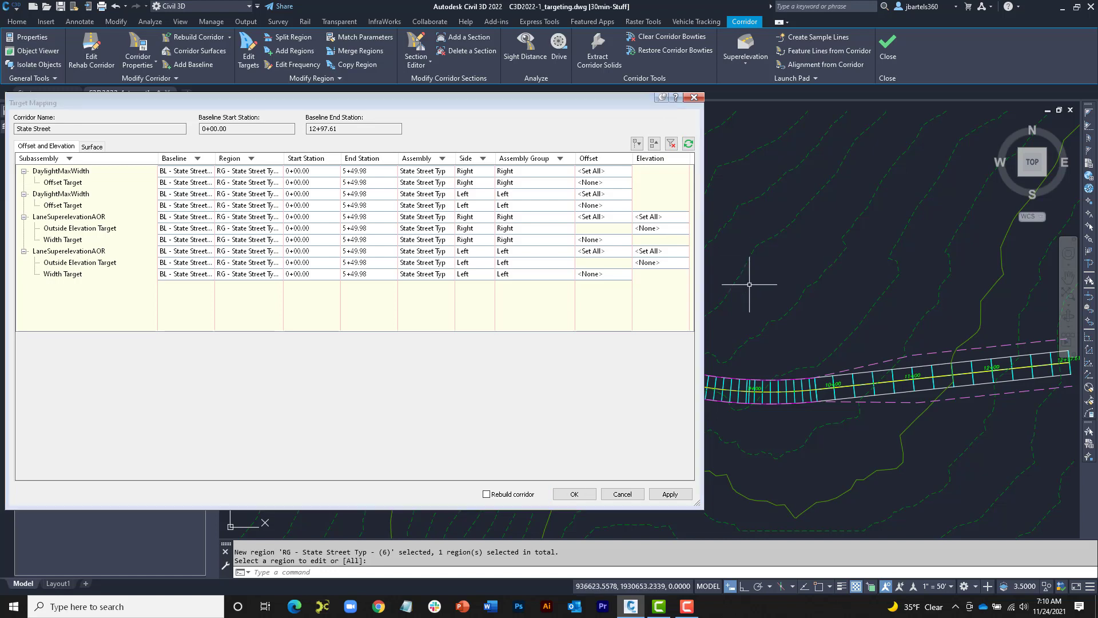
pyautogui.moveTo(743, 329); pyautogui.dragTo(934, 277, button='middle')
pyautogui.scroll(6, 859, 264)
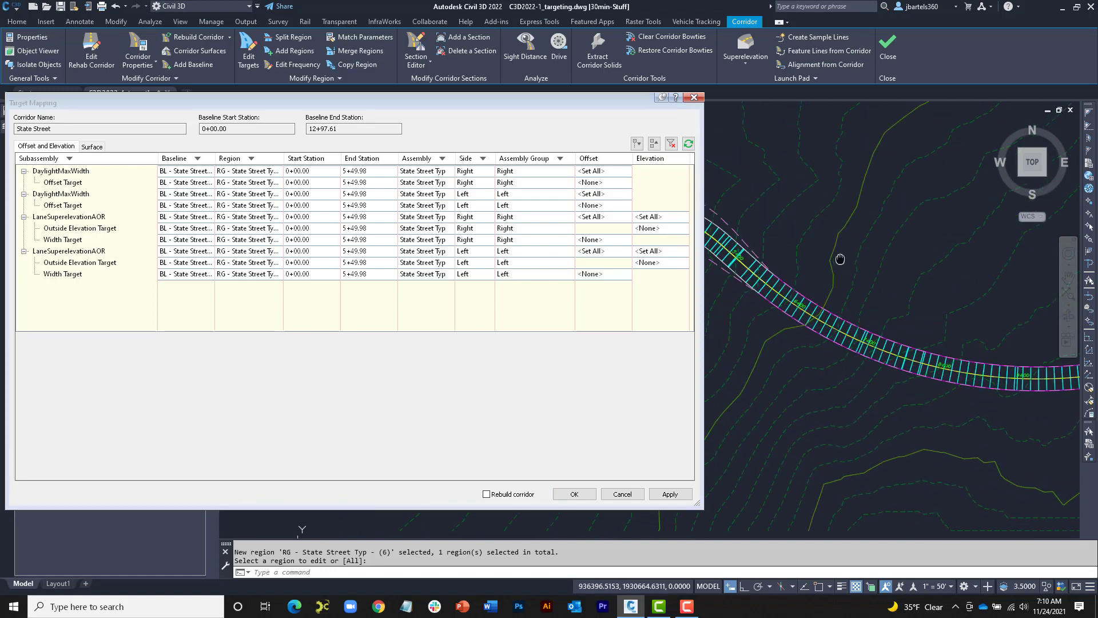
pyautogui.moveTo(846, 337)
pyautogui.mouseDown(button='middle')
pyautogui.moveTo(846, 349)
pyautogui.moveTo(782, 239)
pyautogui.mouseUp(button='middle')
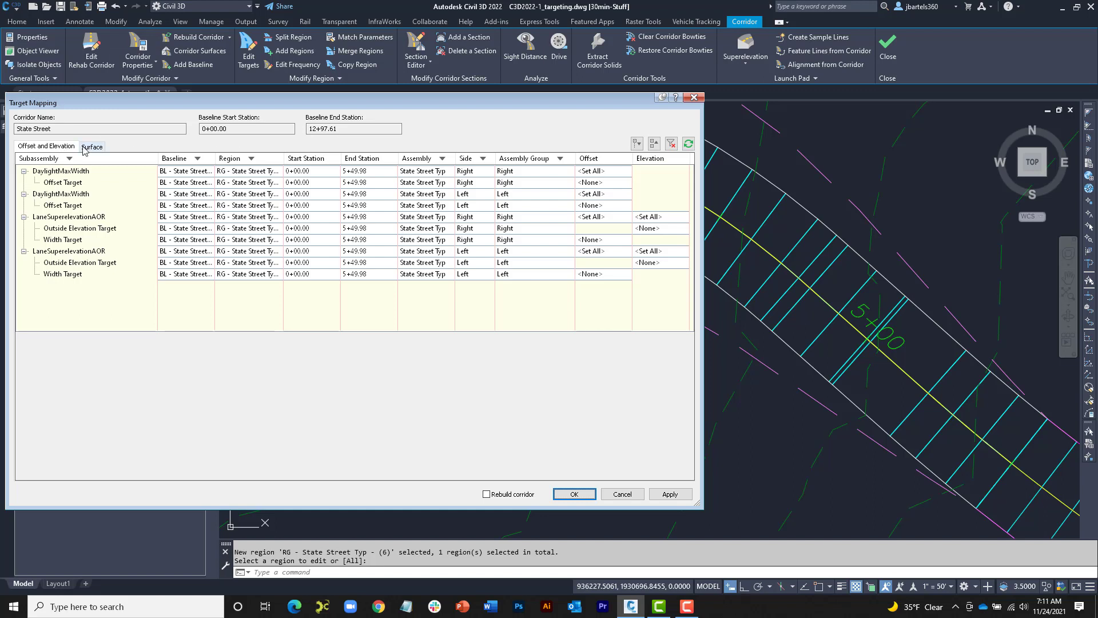
# - Review the Surface and Offset and Elevation tabs, collapsing and expanding the subassembly tree
pyautogui.click(90, 147)
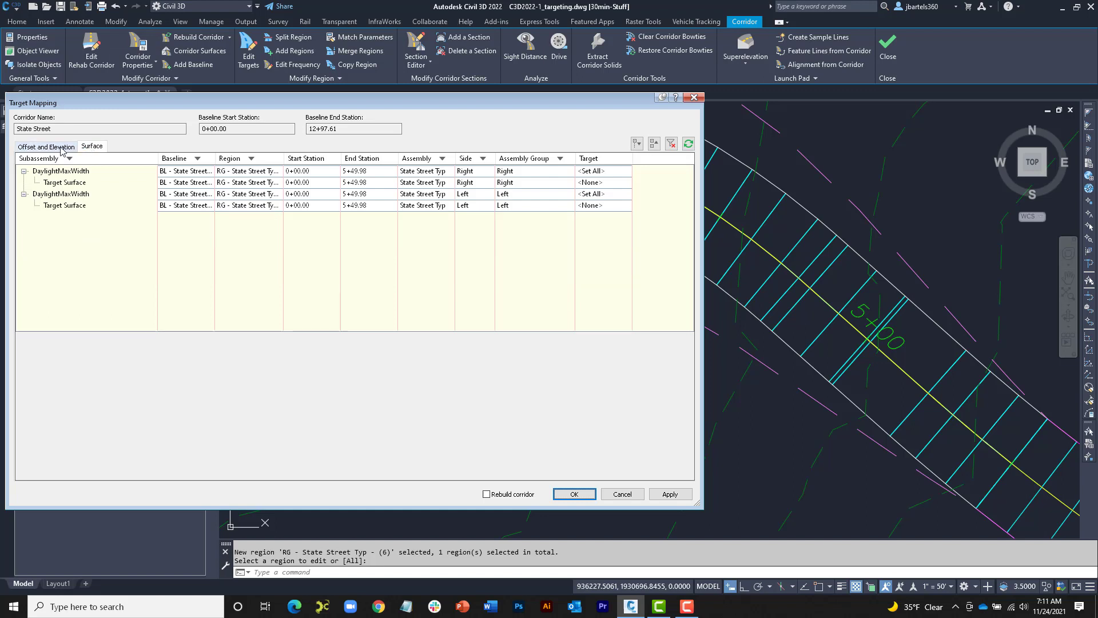
pyautogui.click(62, 147)
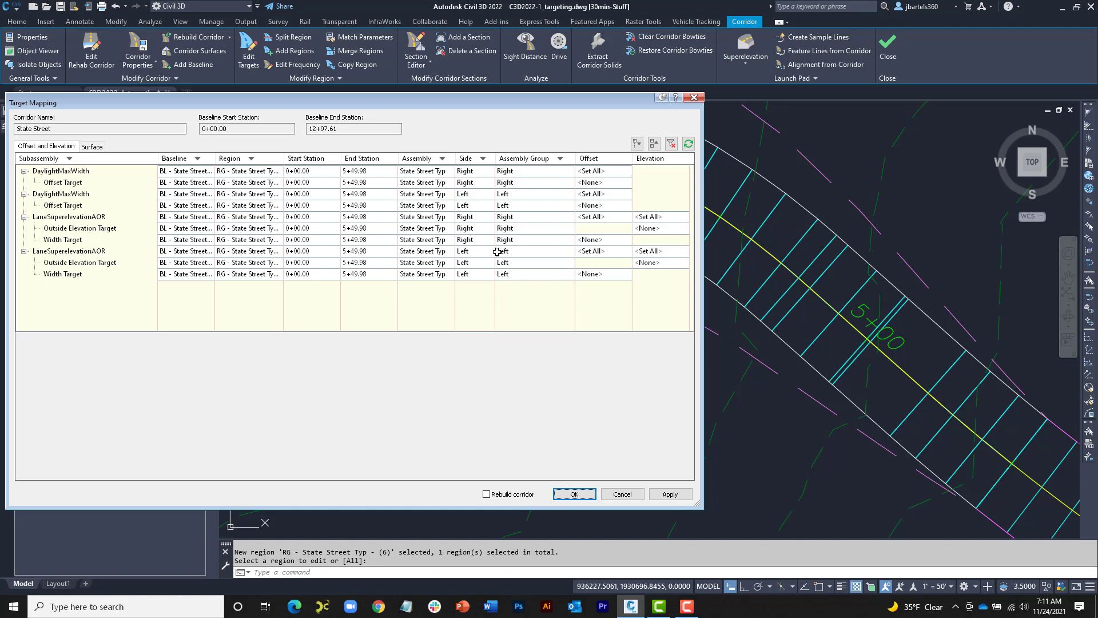
pyautogui.click(655, 146)
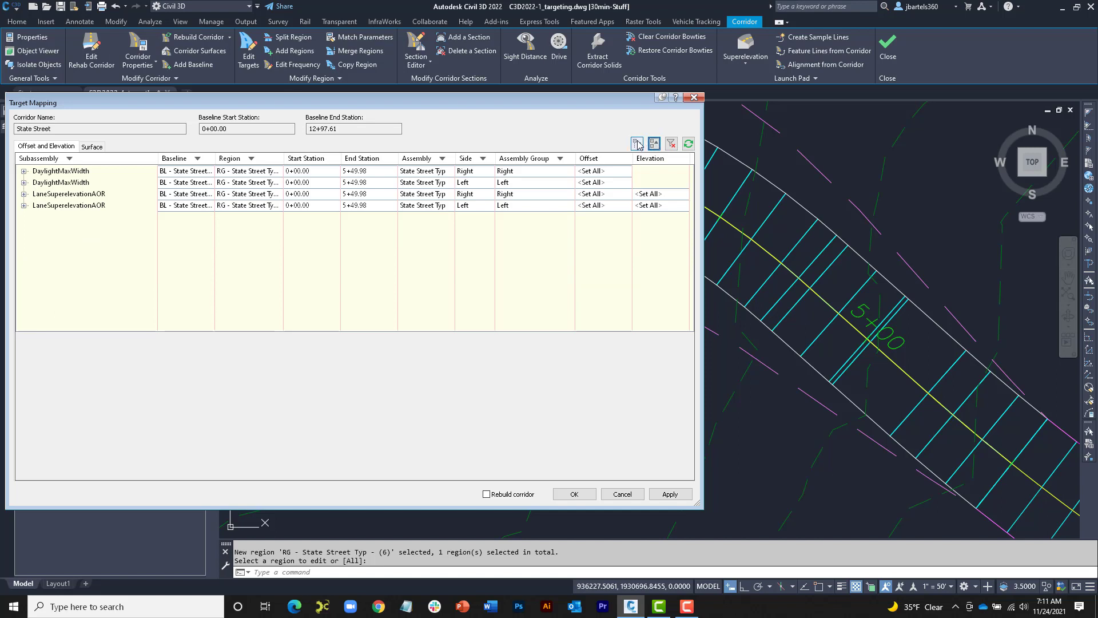
pyautogui.click(637, 143)
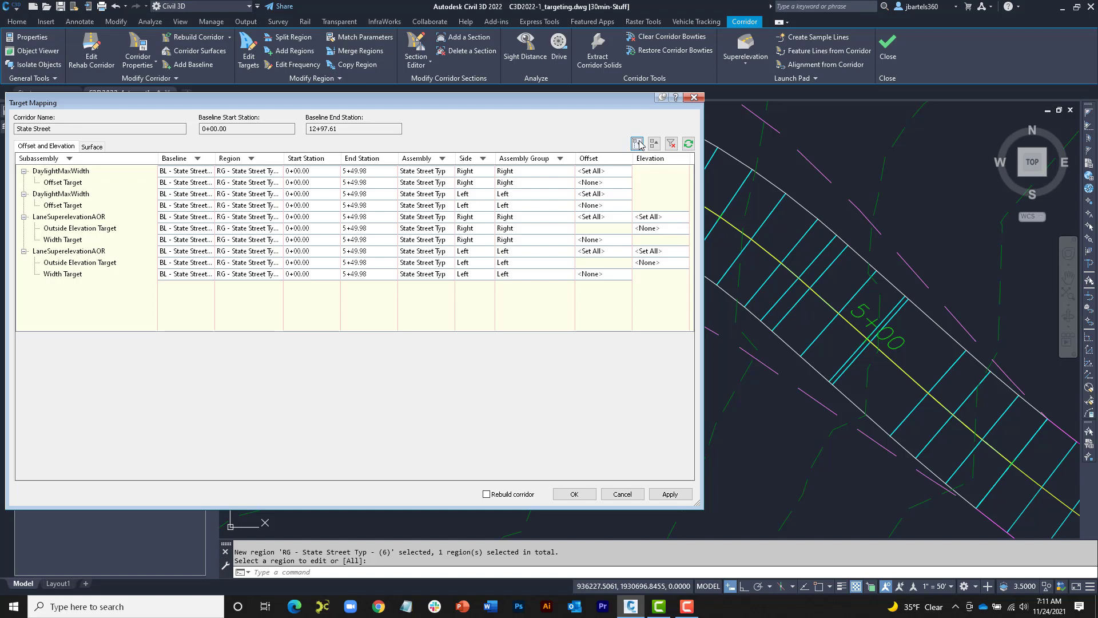
pyautogui.click(655, 147)
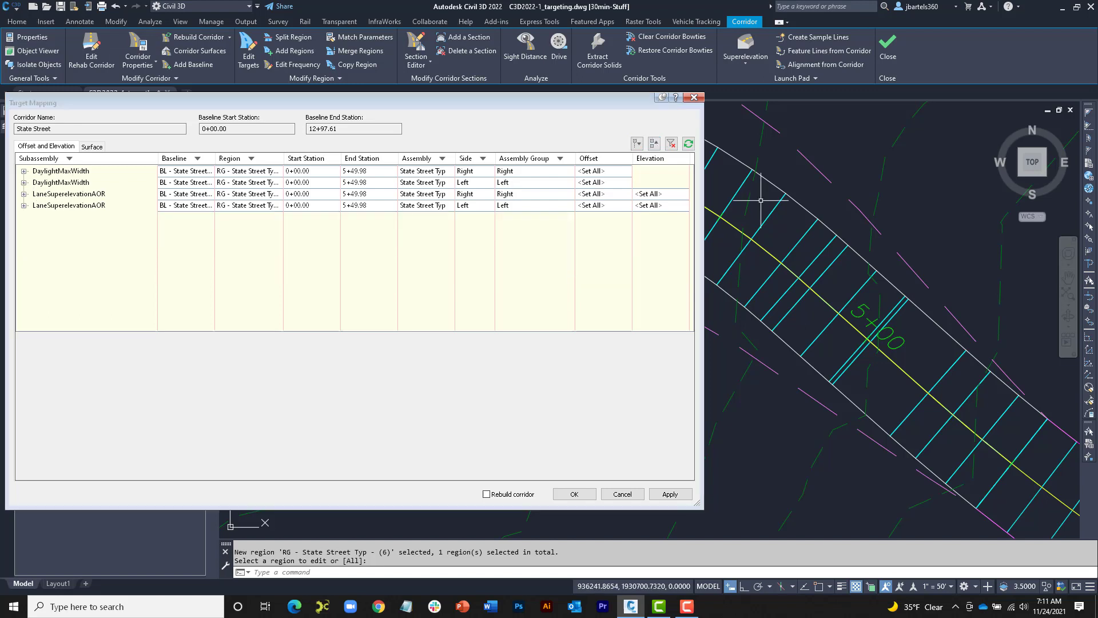
pyautogui.scroll(-4, 761, 200)
pyautogui.moveTo(772, 210); pyautogui.dragTo(793, 276, button='middle')
pyautogui.scroll(-3, 792, 275)
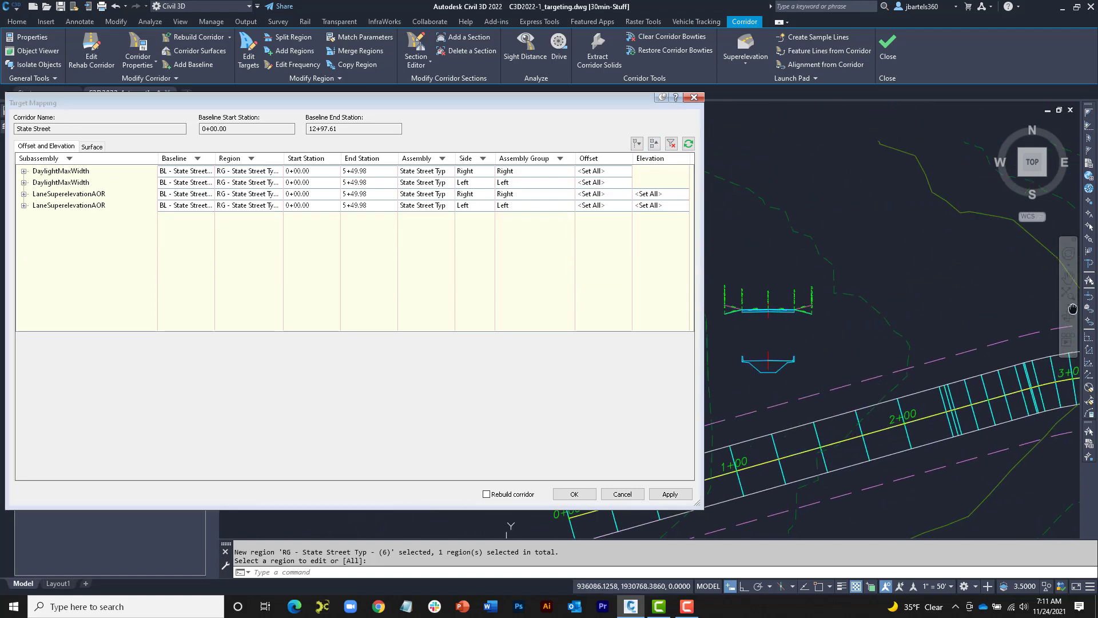
pyautogui.scroll(5, 820, 296)
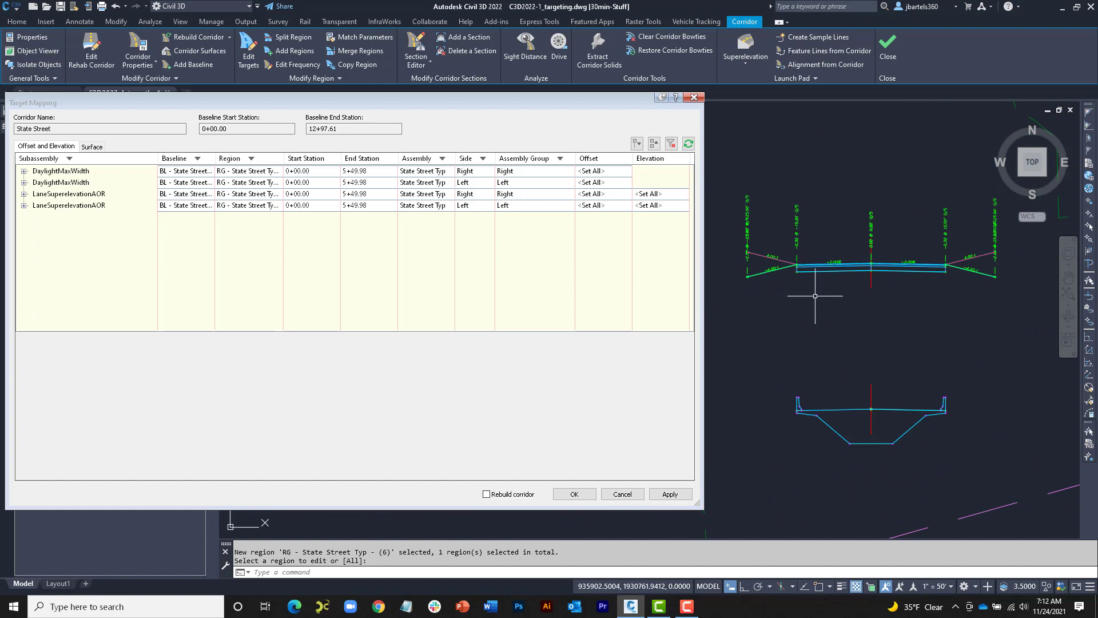
# - Locate the right LaneSuperelevationAOR lane in the corridor with Zoom to Subassembly
pyautogui.click(95, 207)
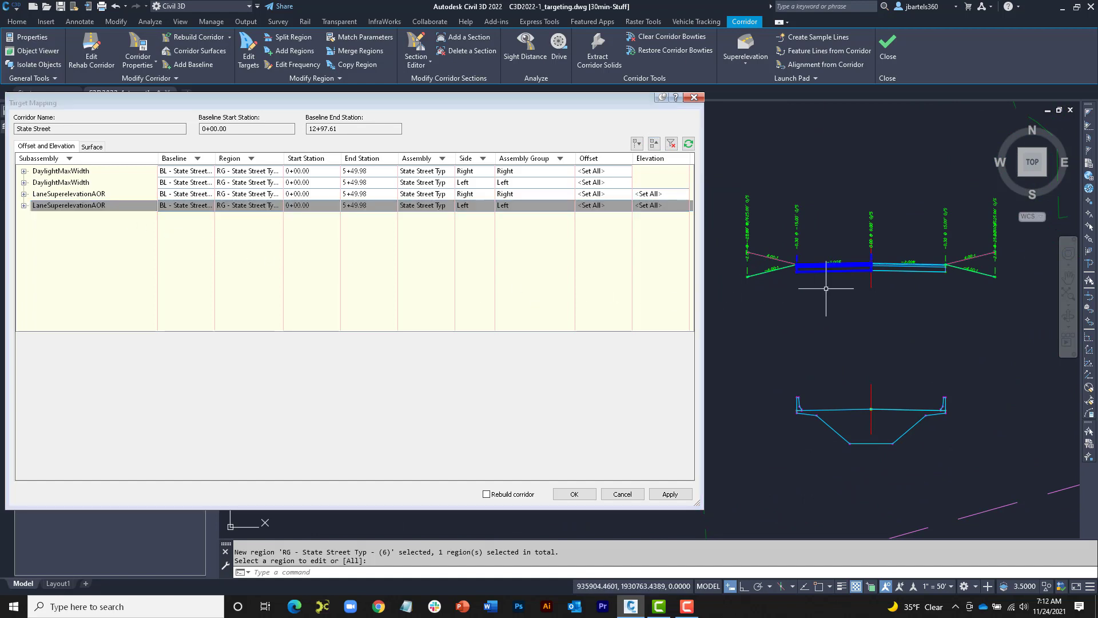
pyautogui.scroll(-5, 830, 291)
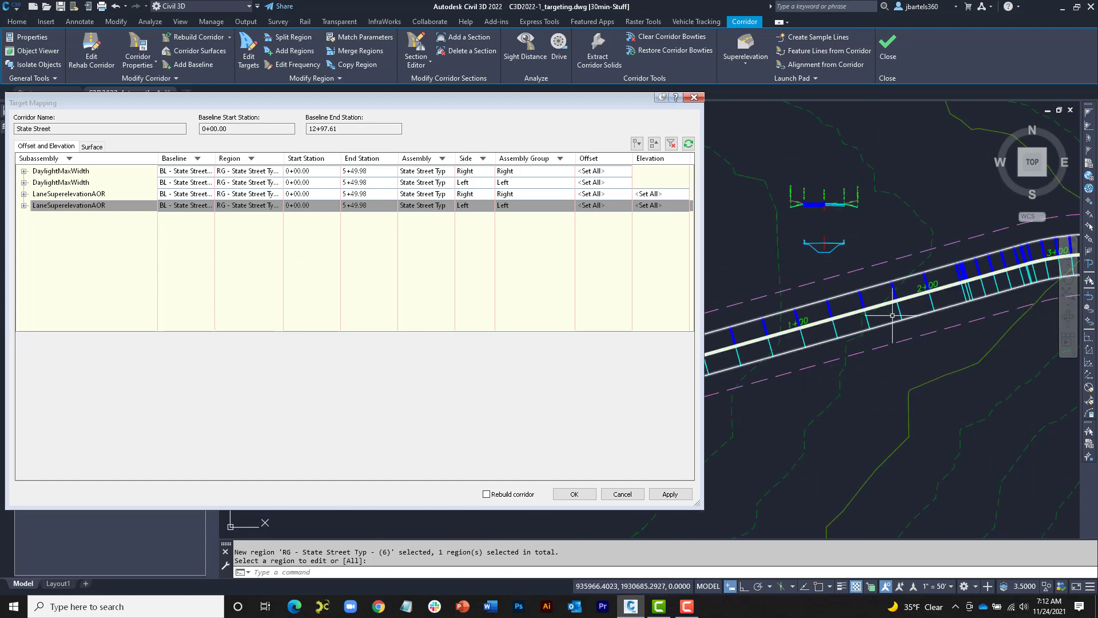
pyautogui.scroll(7, 846, 326)
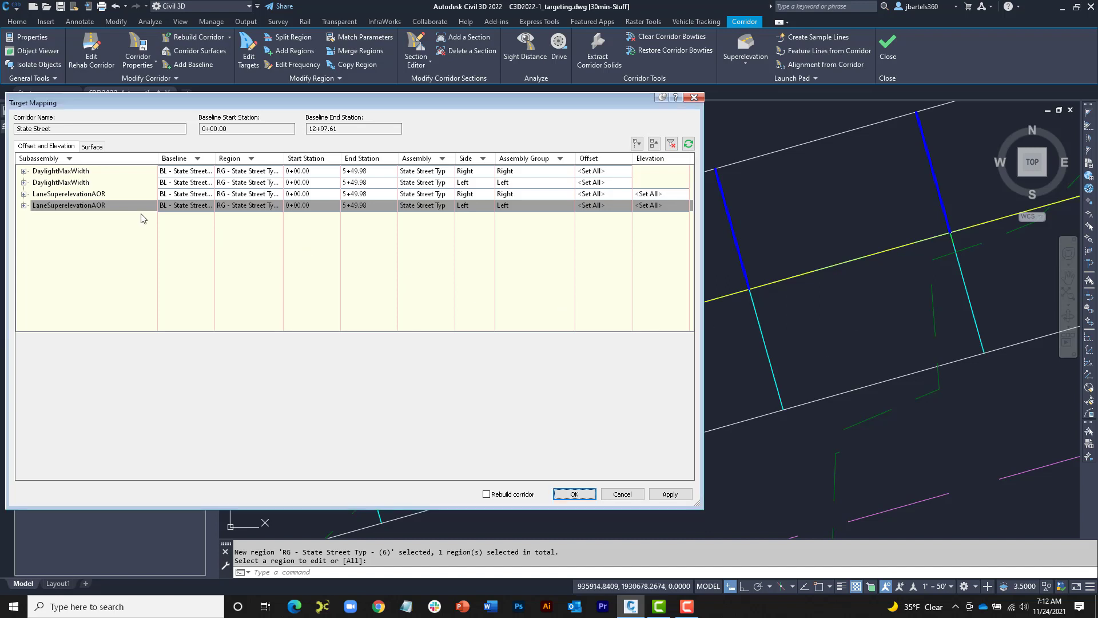
pyautogui.rightClick(90, 197)
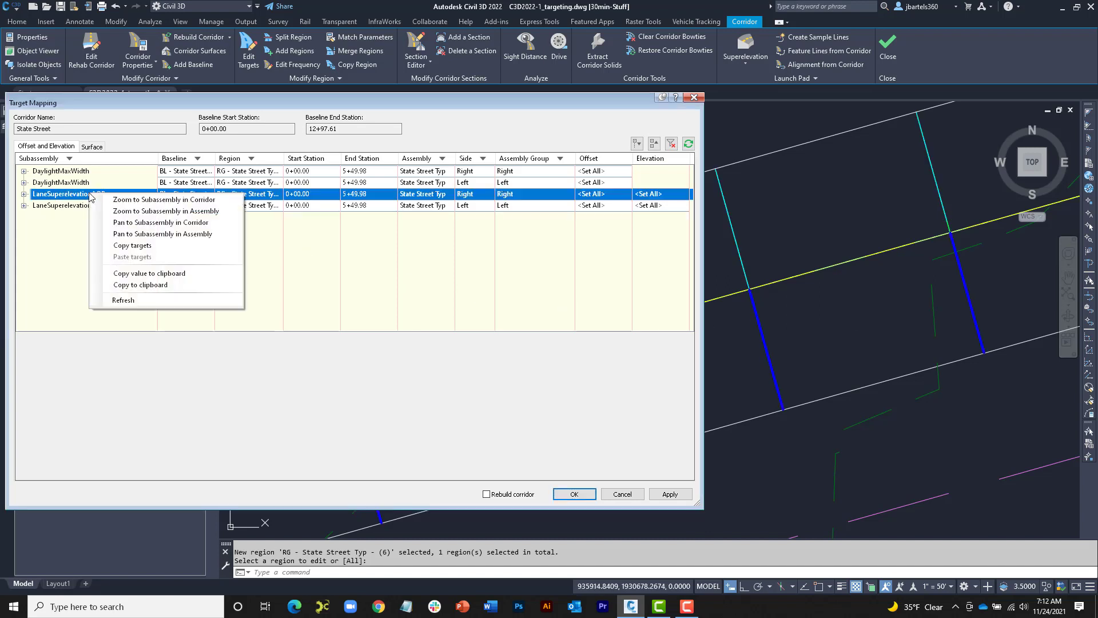
pyautogui.click(121, 213)
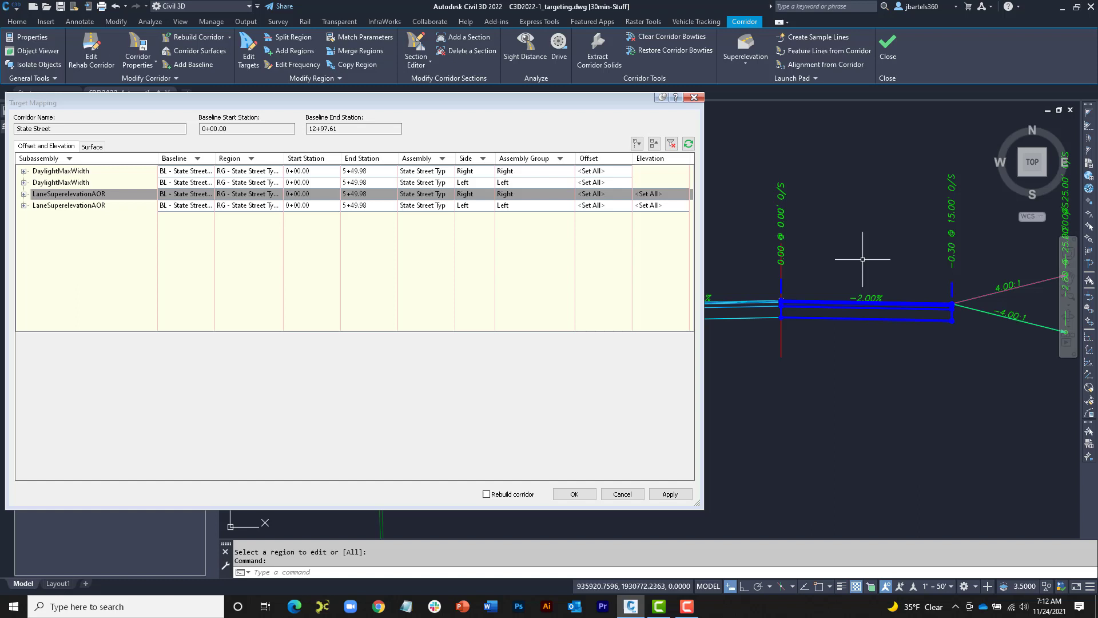
pyautogui.rightClick(99, 196)
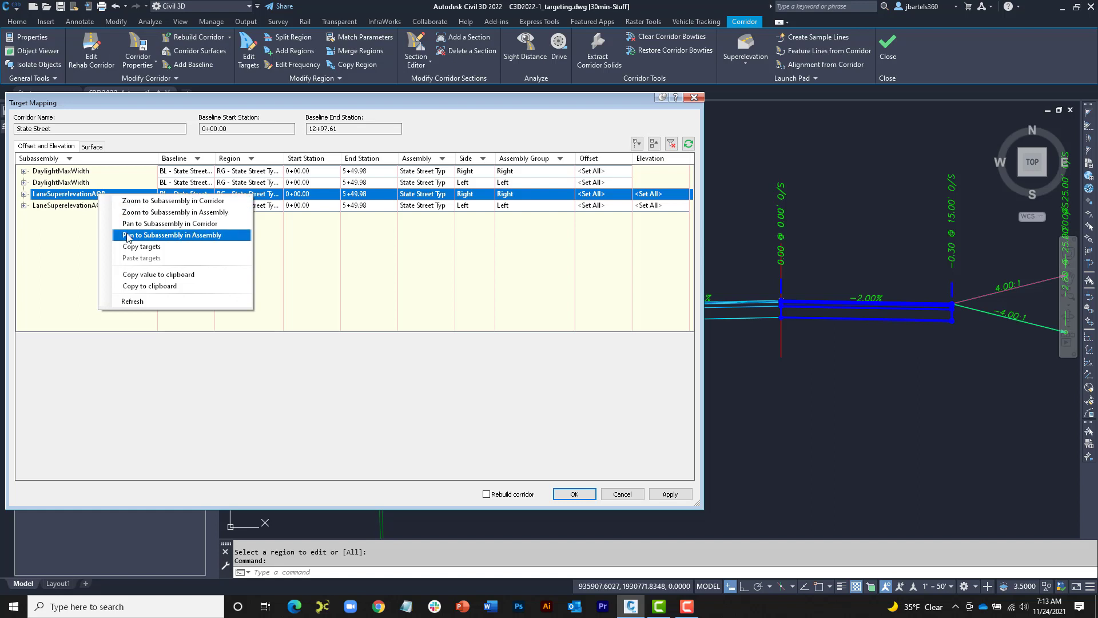
pyautogui.click(127, 201)
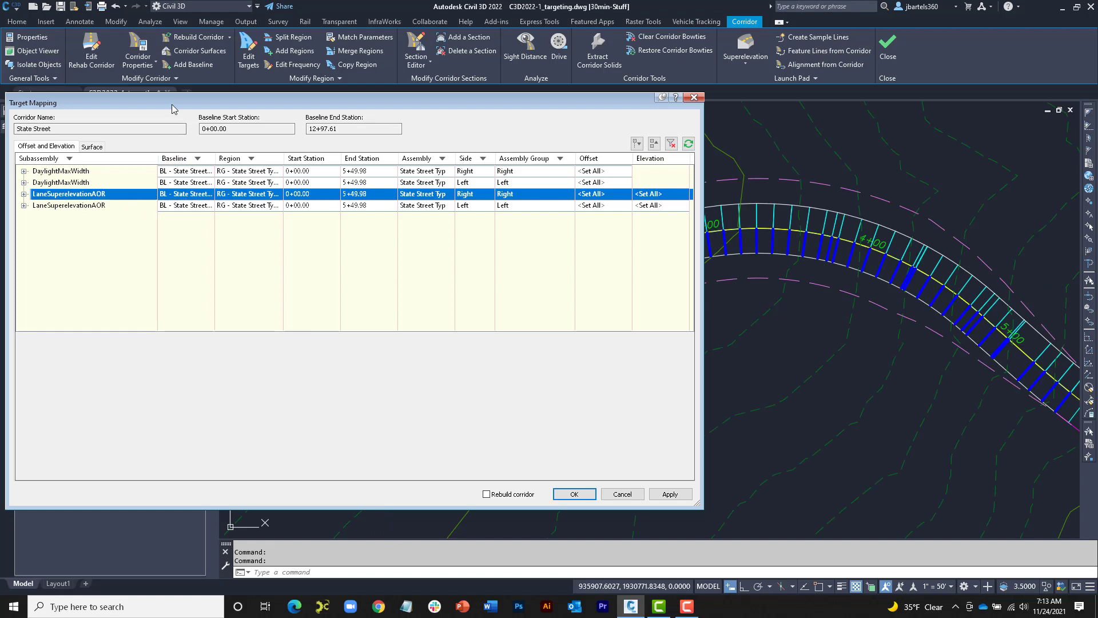
pyautogui.moveTo(172, 97); pyautogui.dragTo(189, 419)
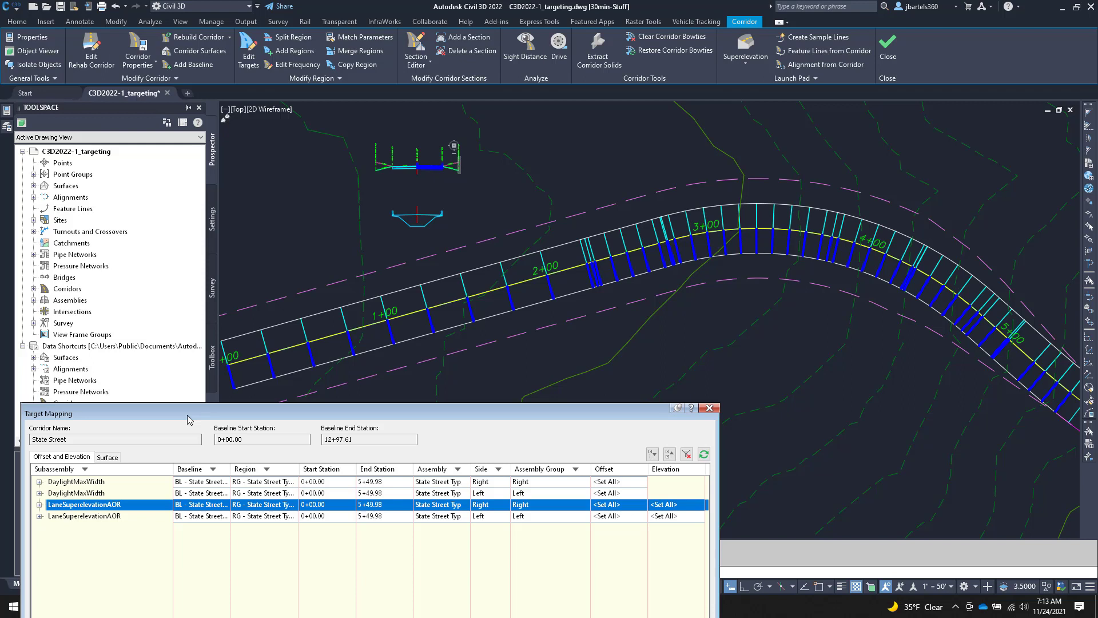
pyautogui.moveTo(187, 414); pyautogui.dragTo(174, 117)
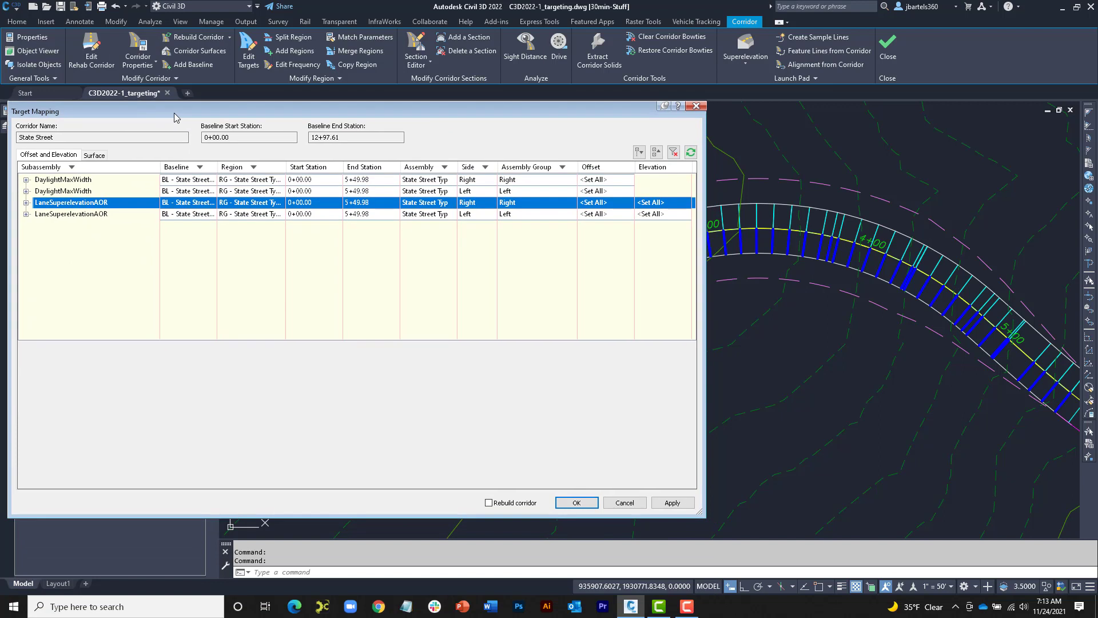
pyautogui.scroll(-3, 875, 294)
pyautogui.moveTo(764, 318)
pyautogui.mouseDown(button='middle')
pyautogui.moveTo(815, 326)
pyautogui.moveTo(915, 314)
pyautogui.mouseUp(button='middle')
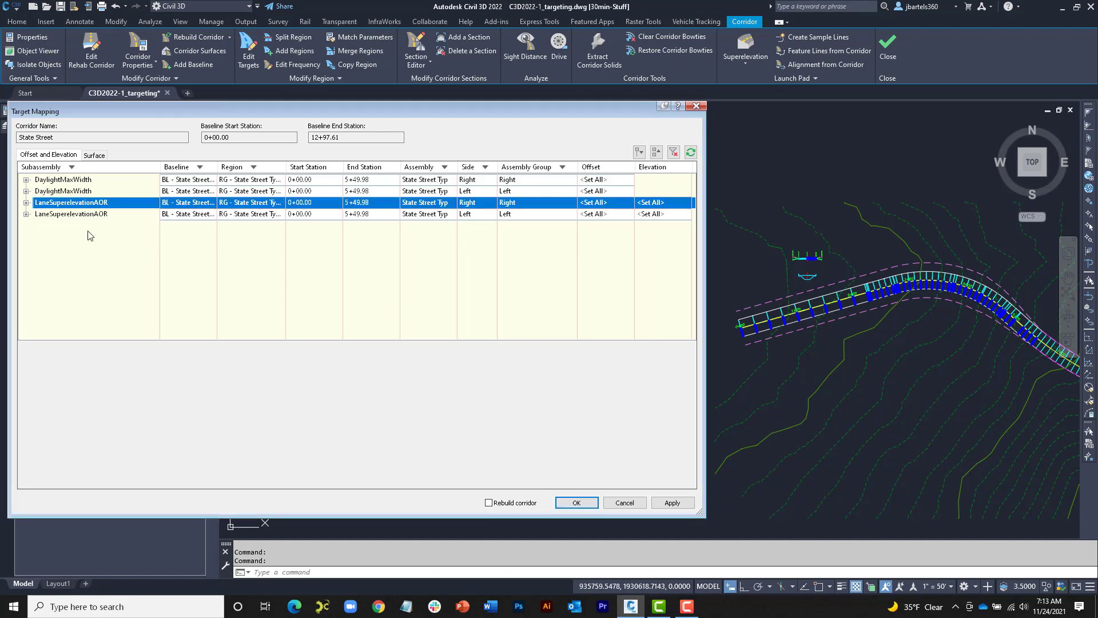
# - Target the right lane's width to the State Street Right alignment and apply
pyautogui.click(26, 202)
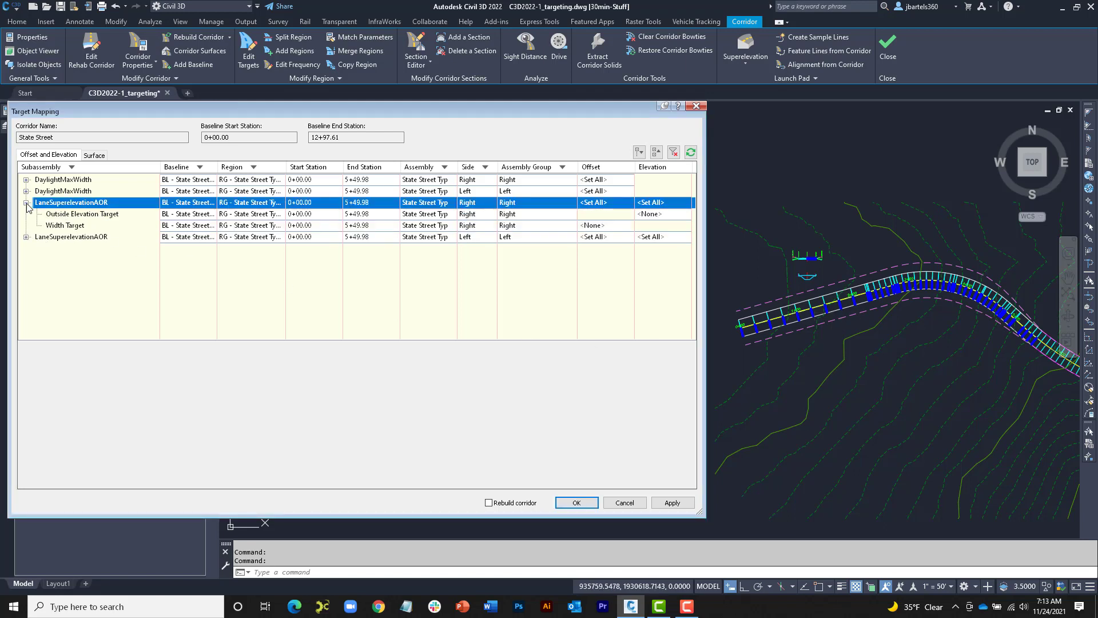
pyautogui.click(56, 228)
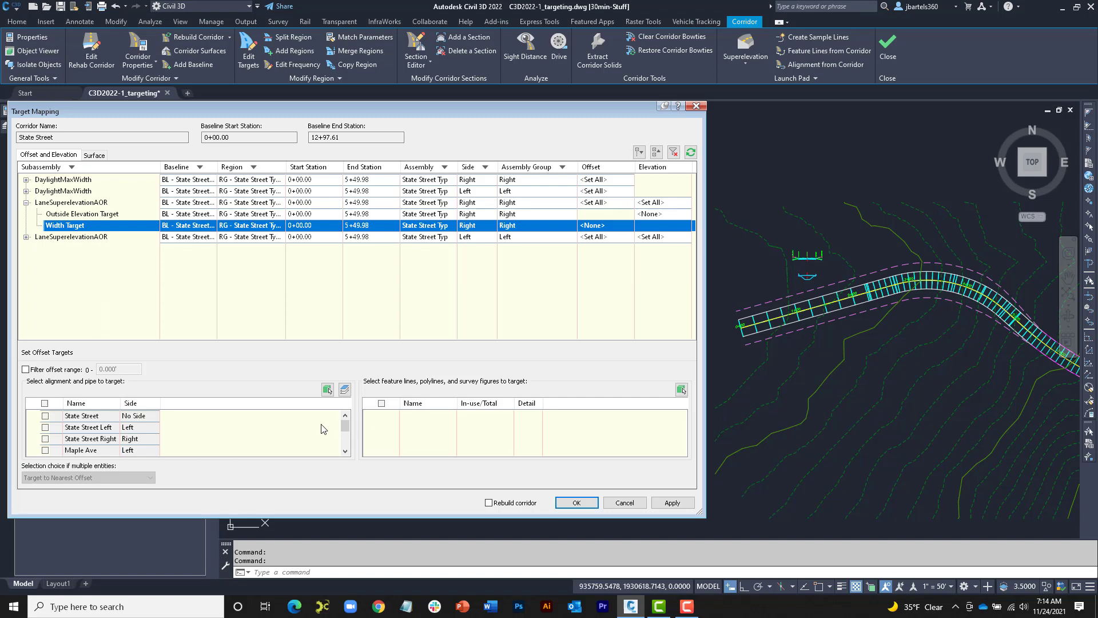
pyautogui.click(45, 438)
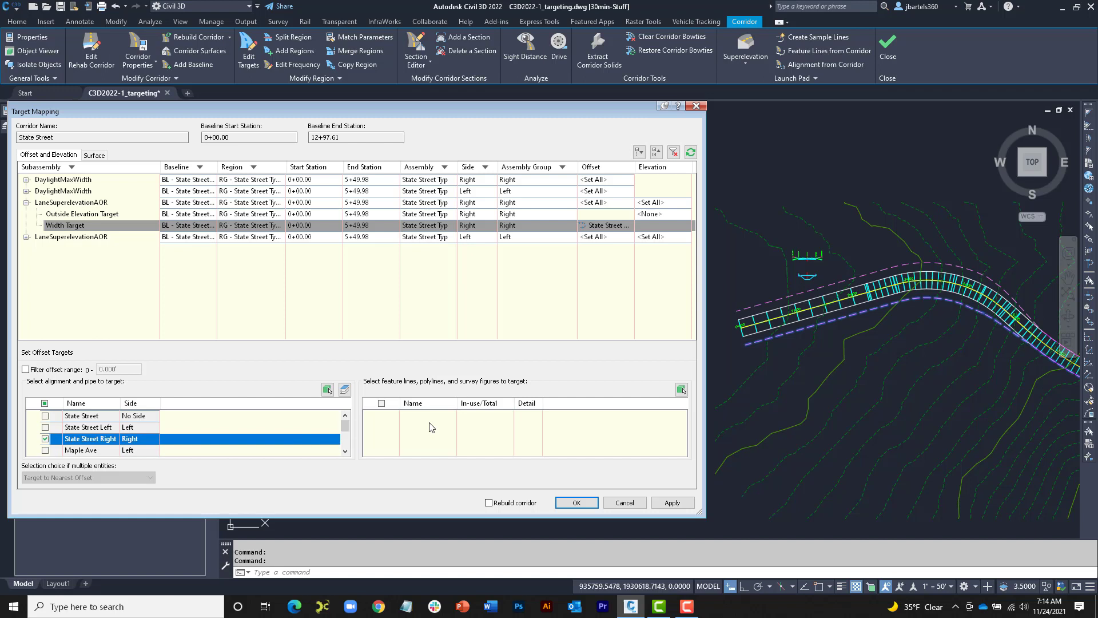
pyautogui.click(681, 390)
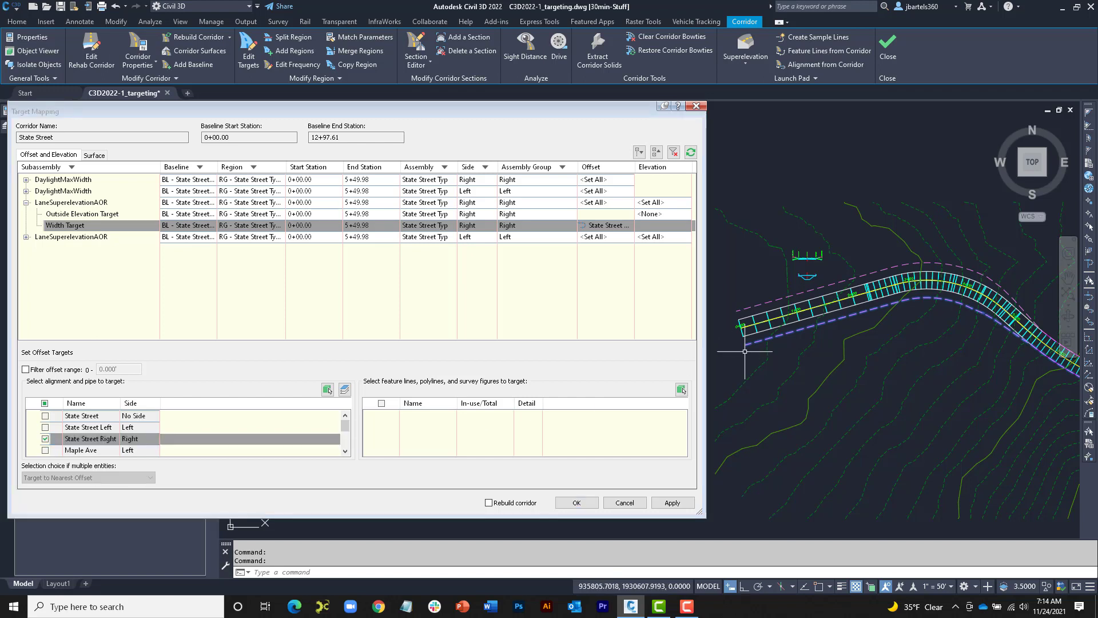
pyautogui.press('Return')
pyautogui.click(673, 503)
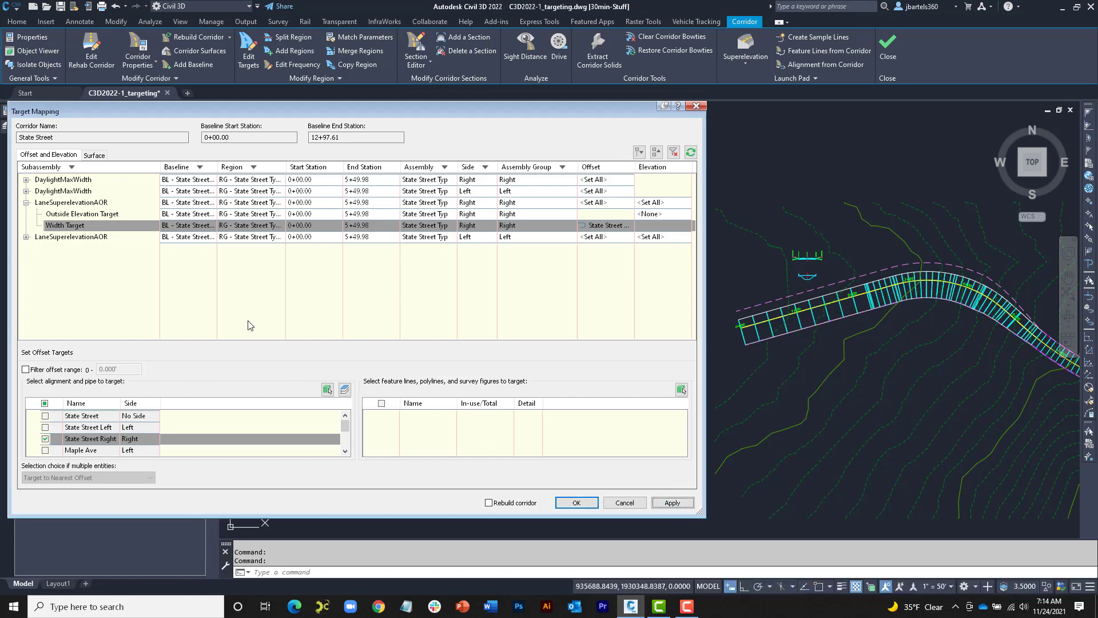
# - Target the right lane's outside elevation to the State Street Right FG profile and apply
pyautogui.click(110, 217)
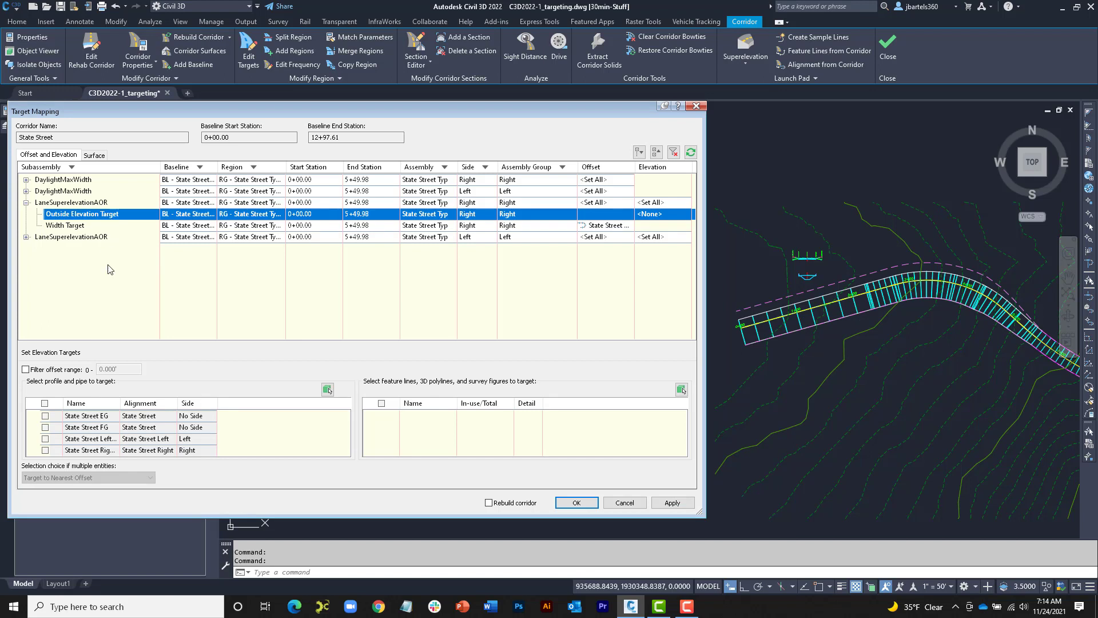
pyautogui.moveTo(120, 402); pyautogui.dragTo(143, 403)
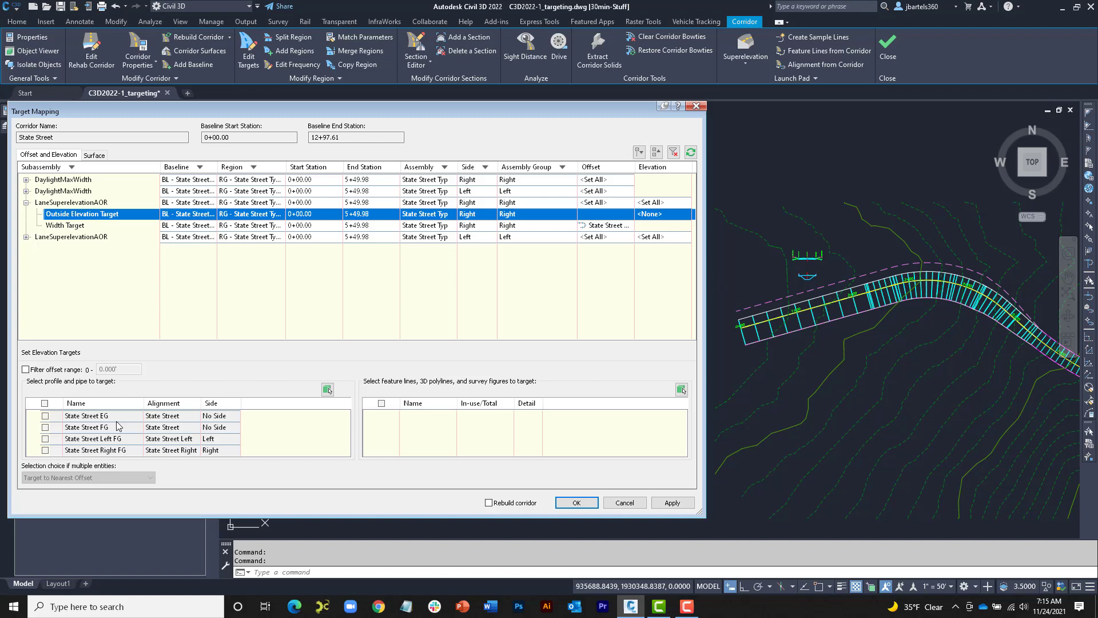
pyautogui.click(46, 450)
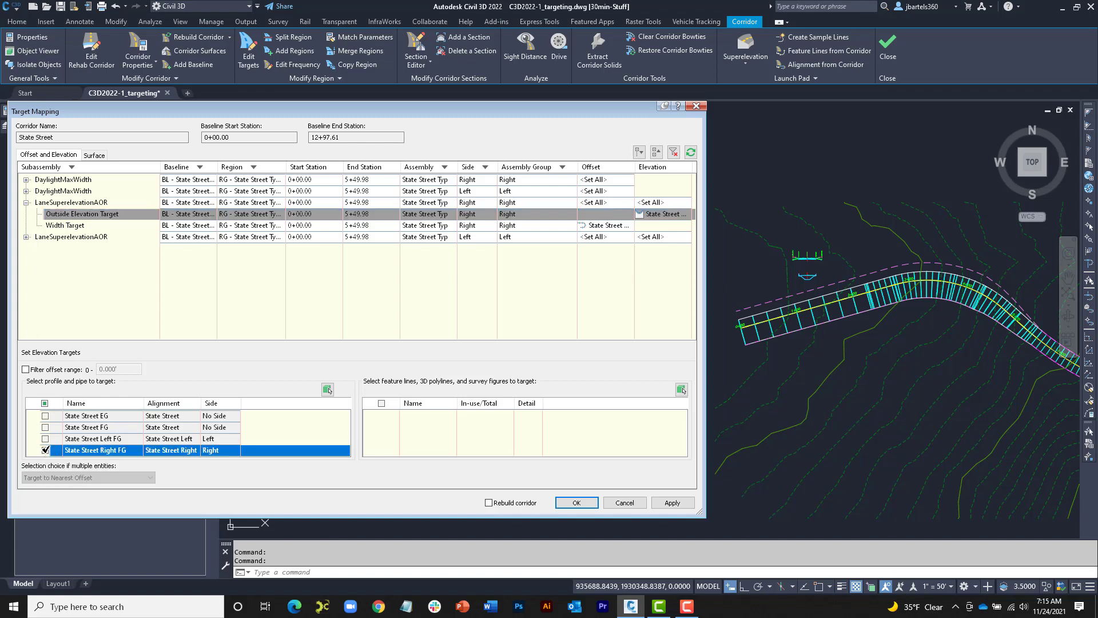
pyautogui.click(665, 503)
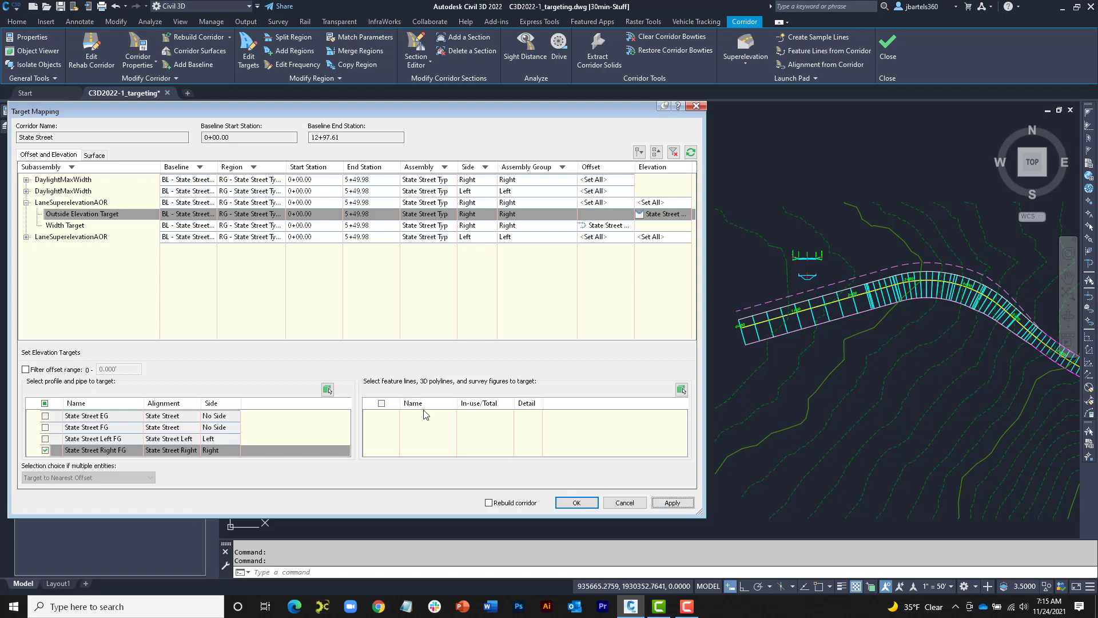
# - Target the left lane's width to State Street Left, filtering offsets to 0–15', and apply
pyautogui.click(93, 237)
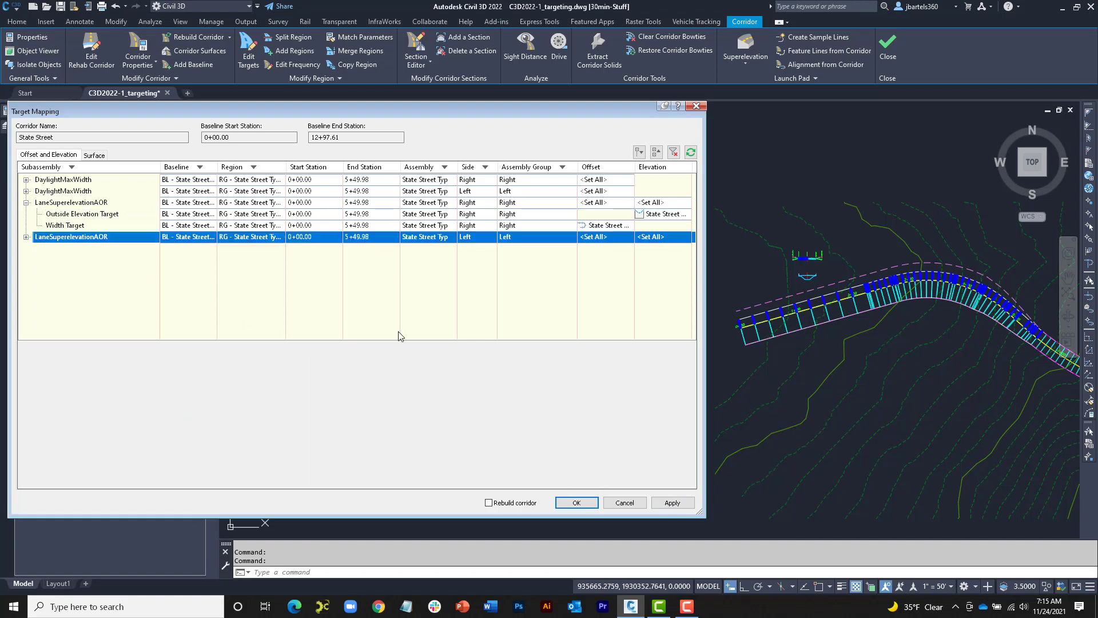
pyautogui.click(26, 236)
pyautogui.click(52, 260)
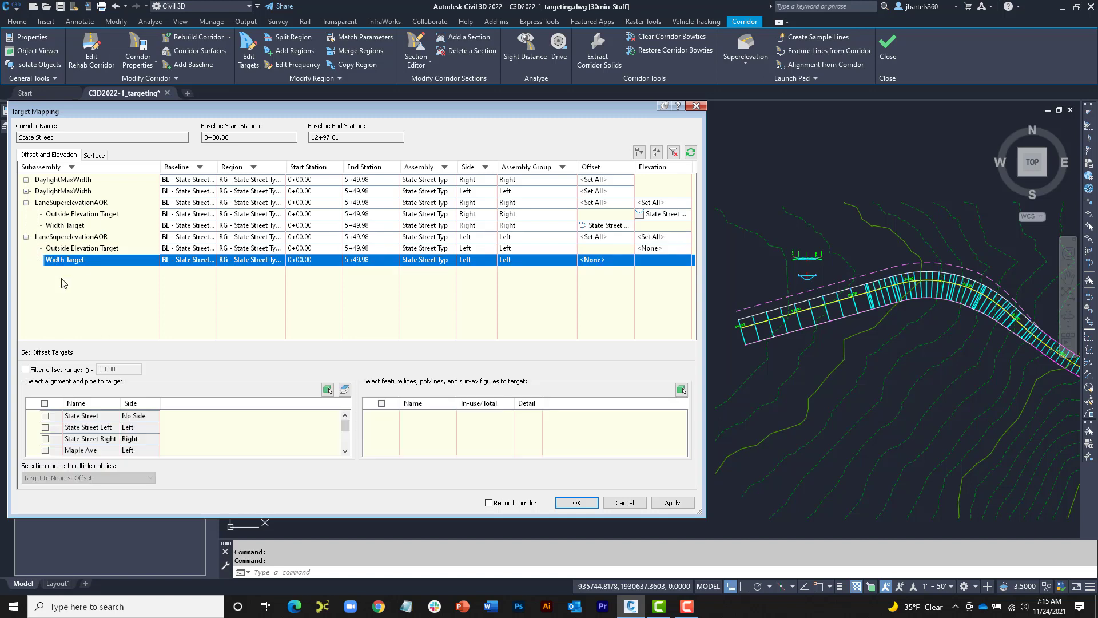
pyautogui.moveTo(345, 428)
pyautogui.mouseDown()
pyautogui.moveTo(350, 439)
pyautogui.moveTo(346, 427)
pyautogui.mouseUp()
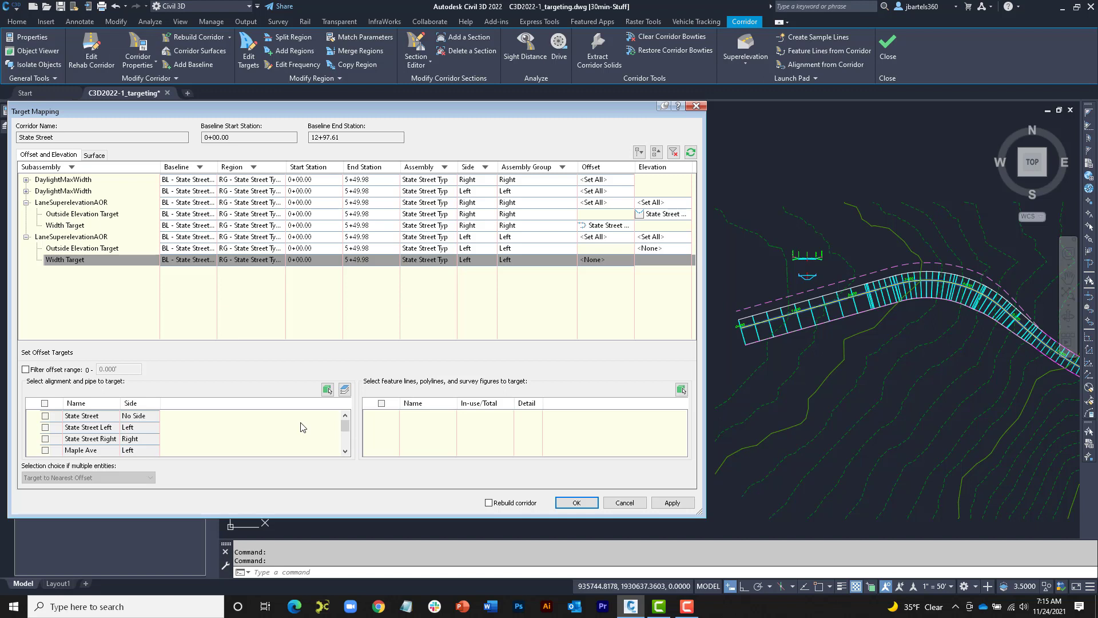
pyautogui.click(25, 370)
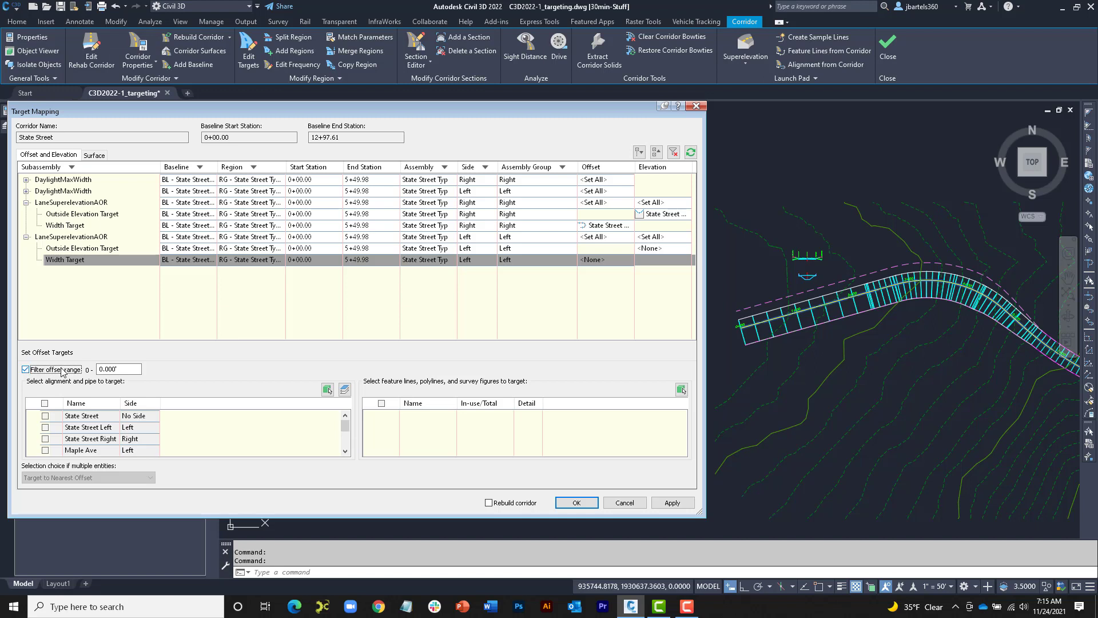
pyautogui.doubleClick(98, 369)
pyautogui.write('15')
pyautogui.press('Return')
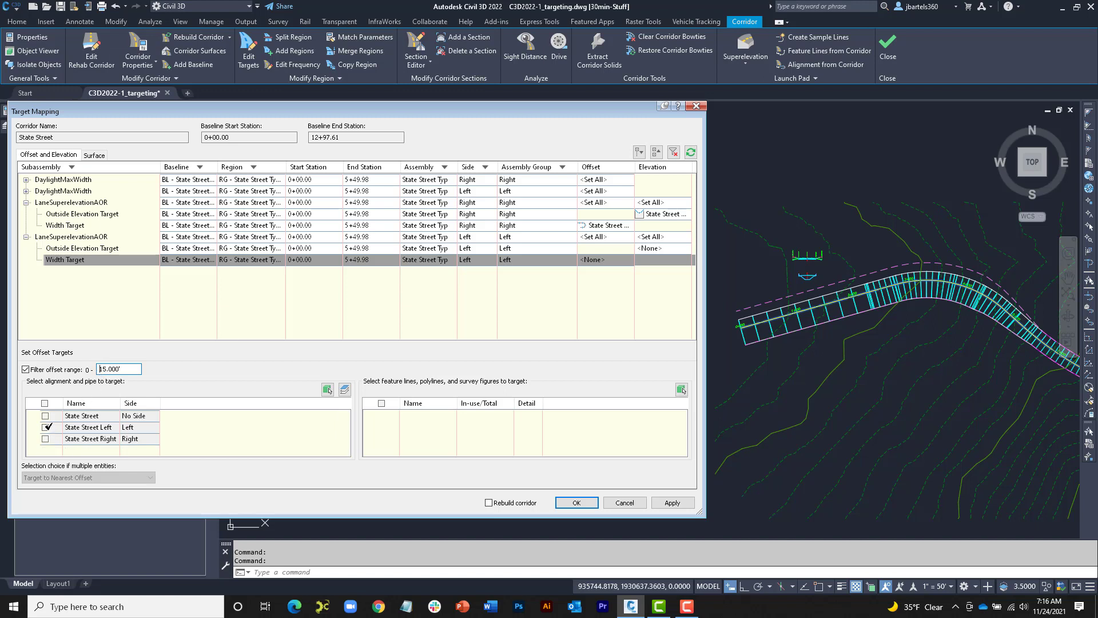
pyautogui.click(45, 427)
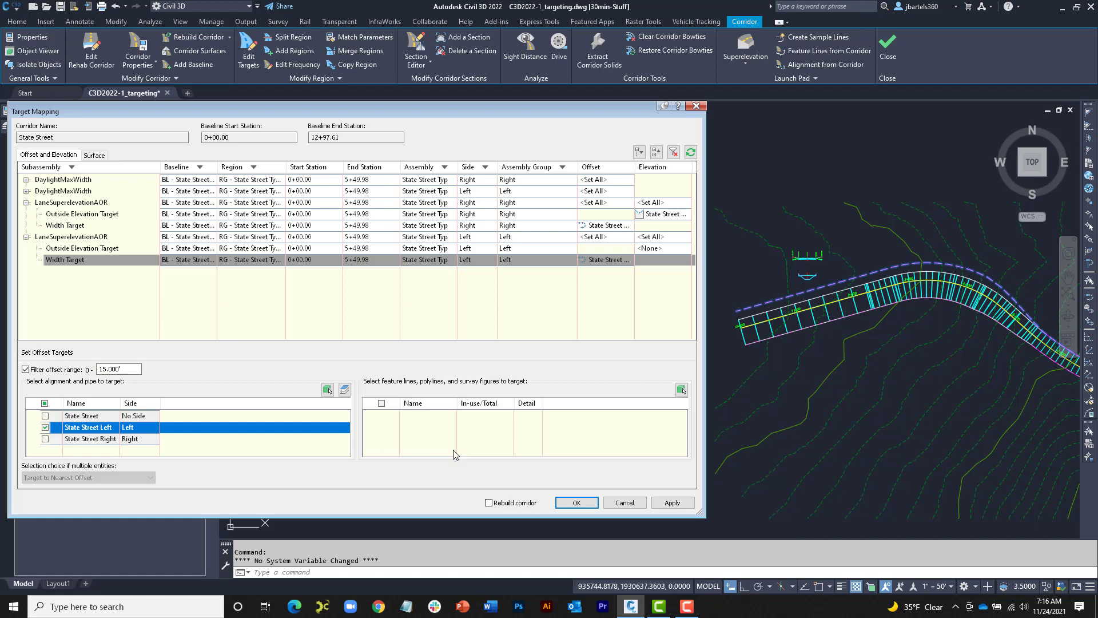
pyautogui.click(668, 503)
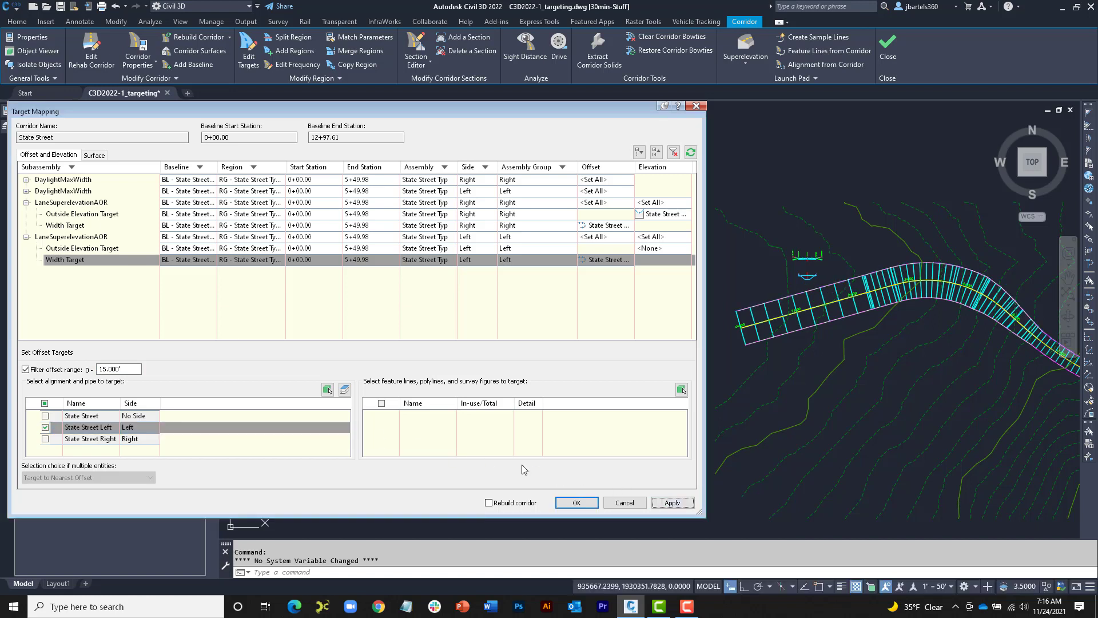
# - Target the left lane's outside elevation to the State Street Left FG profile and apply
pyautogui.click(107, 249)
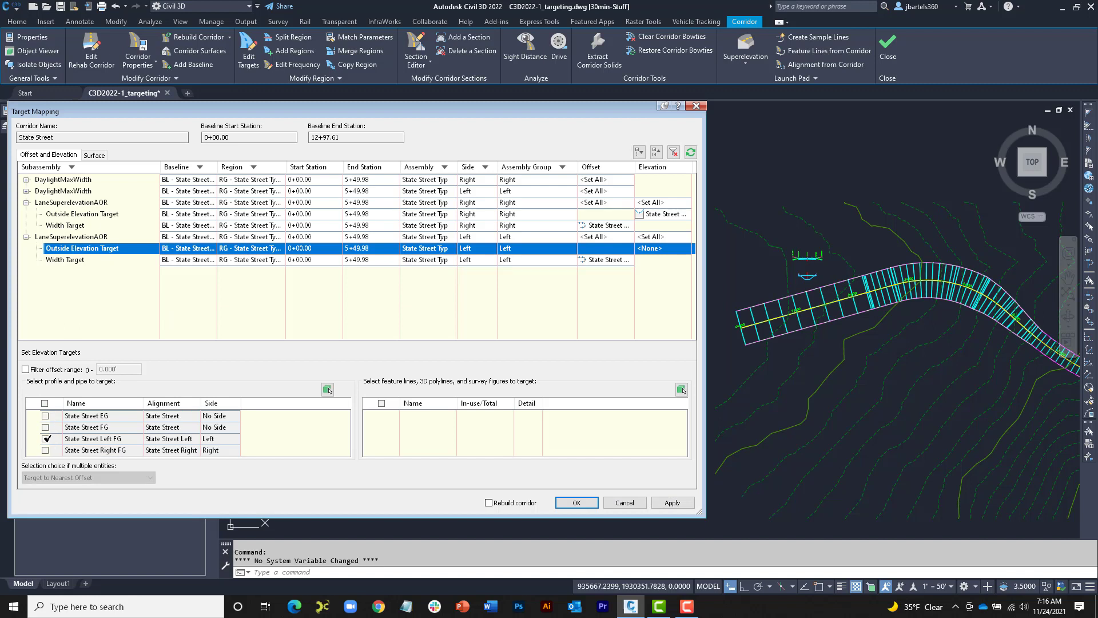
pyautogui.click(45, 438)
pyautogui.click(671, 503)
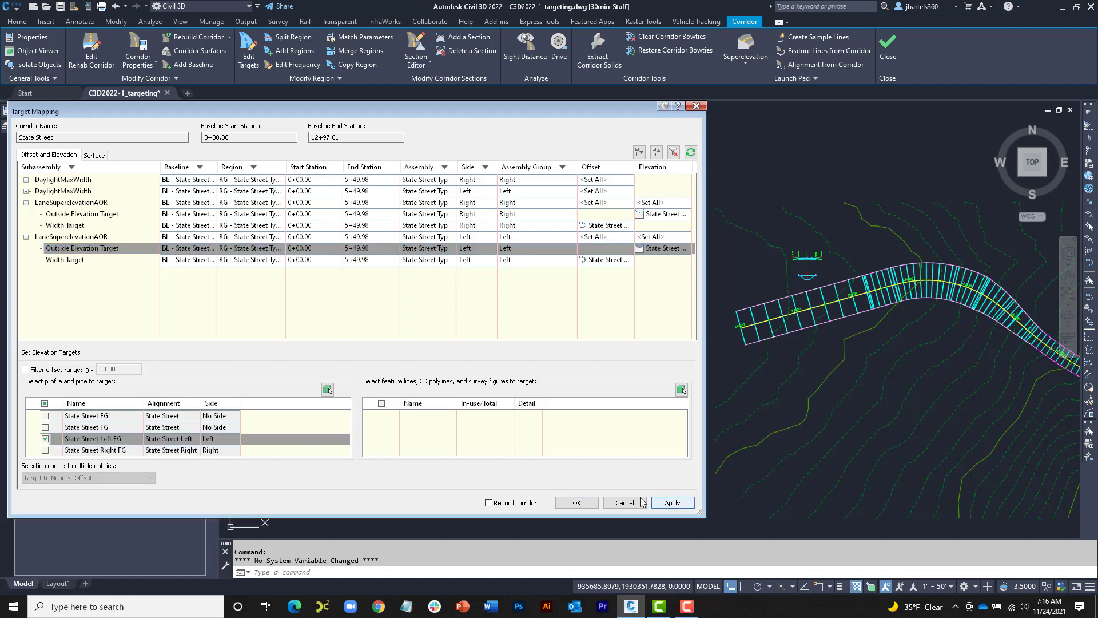
# - Accept the targets with OK and zoom to the full State Street corridor extents
pyautogui.click(576, 502)
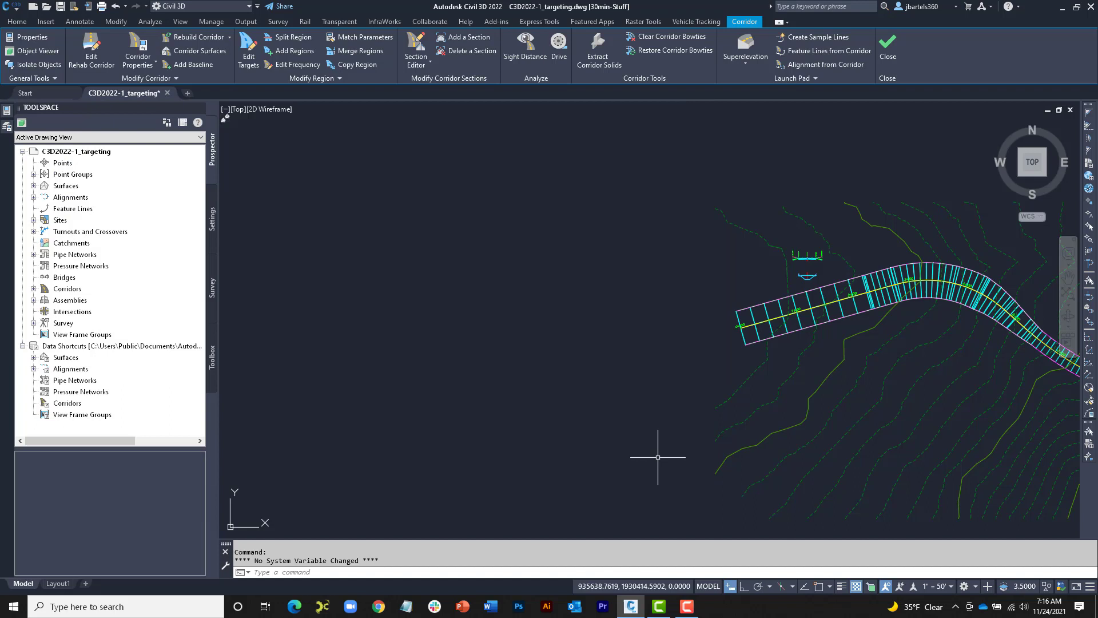
pyautogui.moveTo(809, 380); pyautogui.dragTo(507, 389, button='middle')
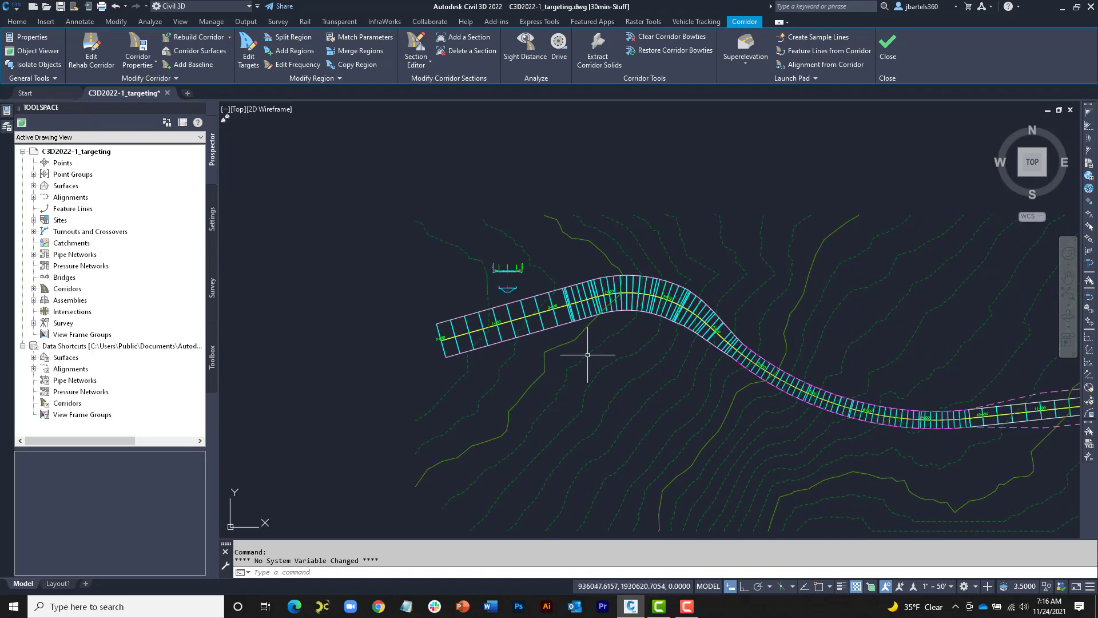
pyautogui.scroll(4, 585, 351)
pyautogui.moveTo(702, 378)
pyautogui.mouseDown(button='middle')
pyautogui.moveTo(612, 361)
pyautogui.moveTo(575, 337)
pyautogui.mouseUp(button='middle')
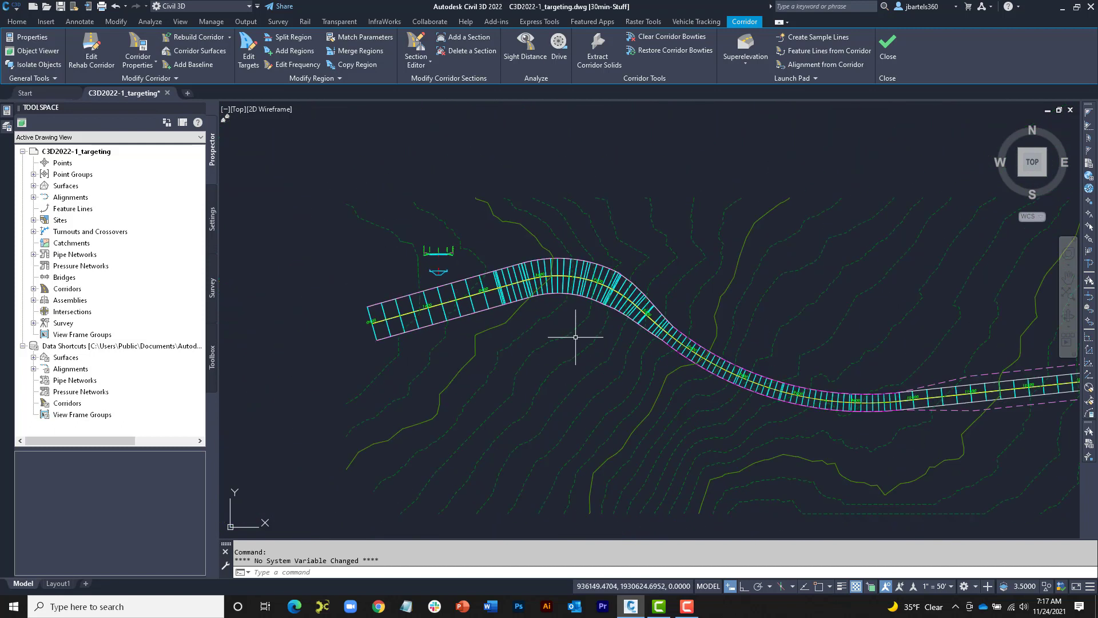
pyautogui.middleClick(650, 367)
pyautogui.middleClick(649, 368)
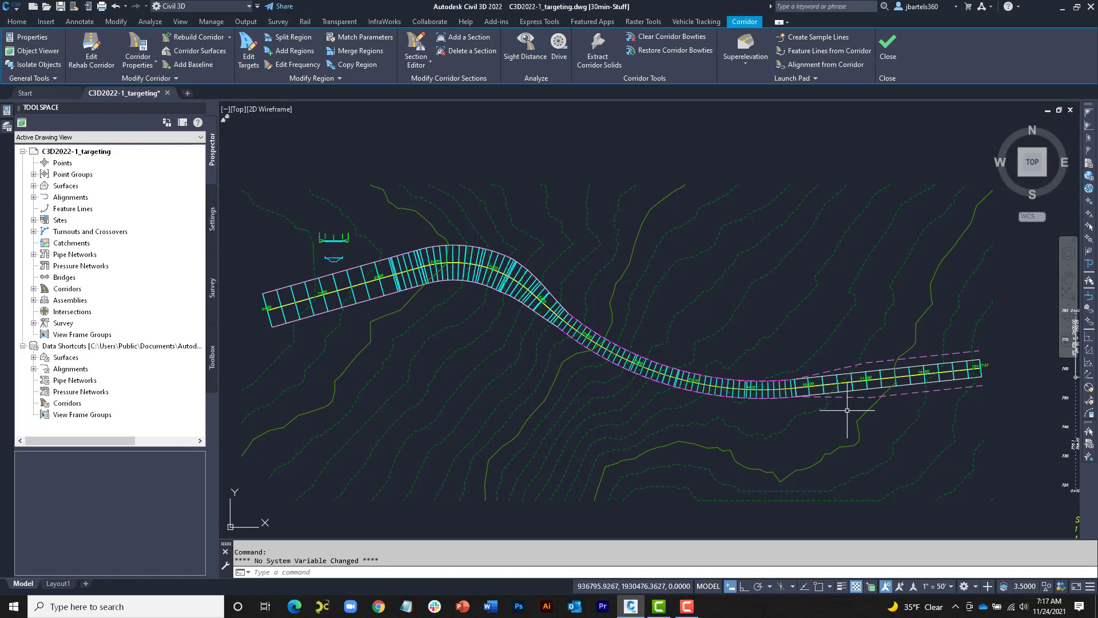
# - Open Target Mapping for the east and west corridor regions with all rows collapsed
pyautogui.click(247, 56)
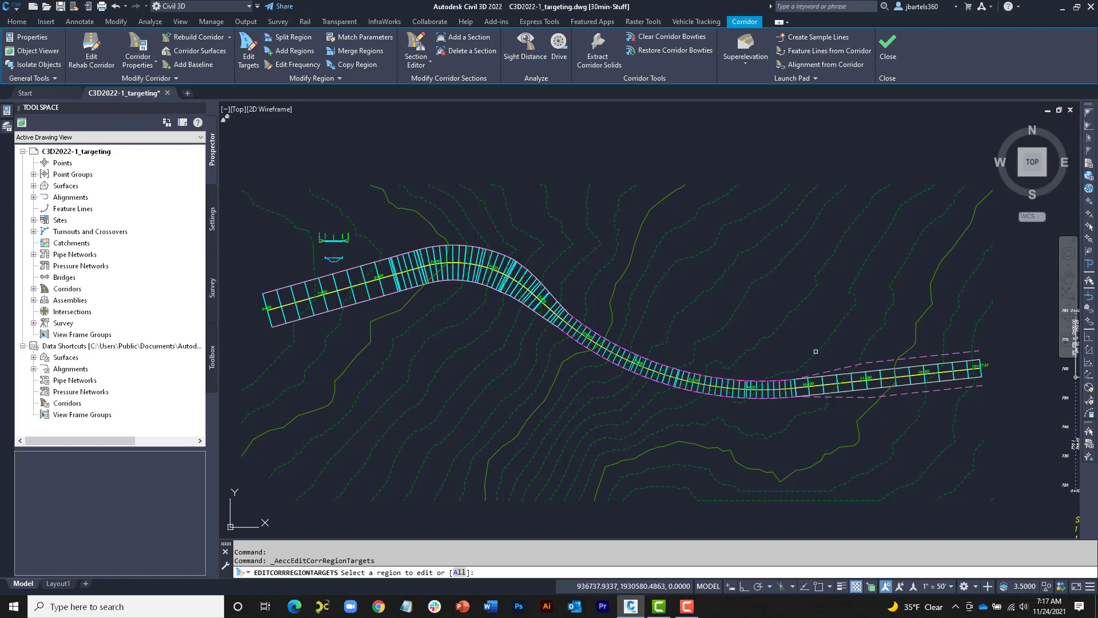
pyautogui.click(843, 379)
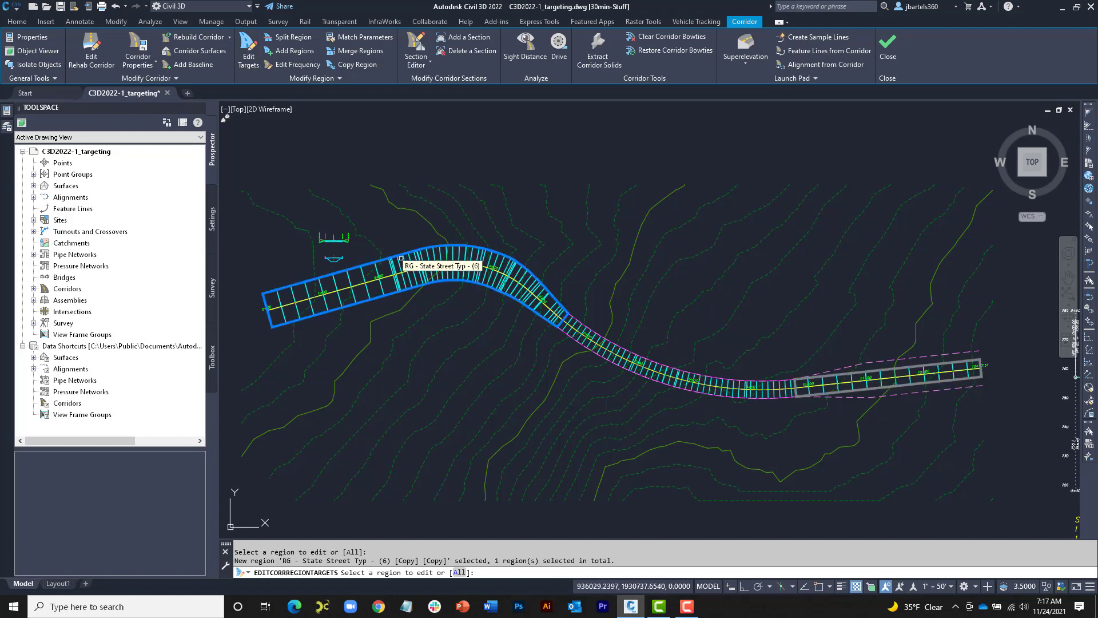
pyautogui.click(401, 259)
pyautogui.press('Return')
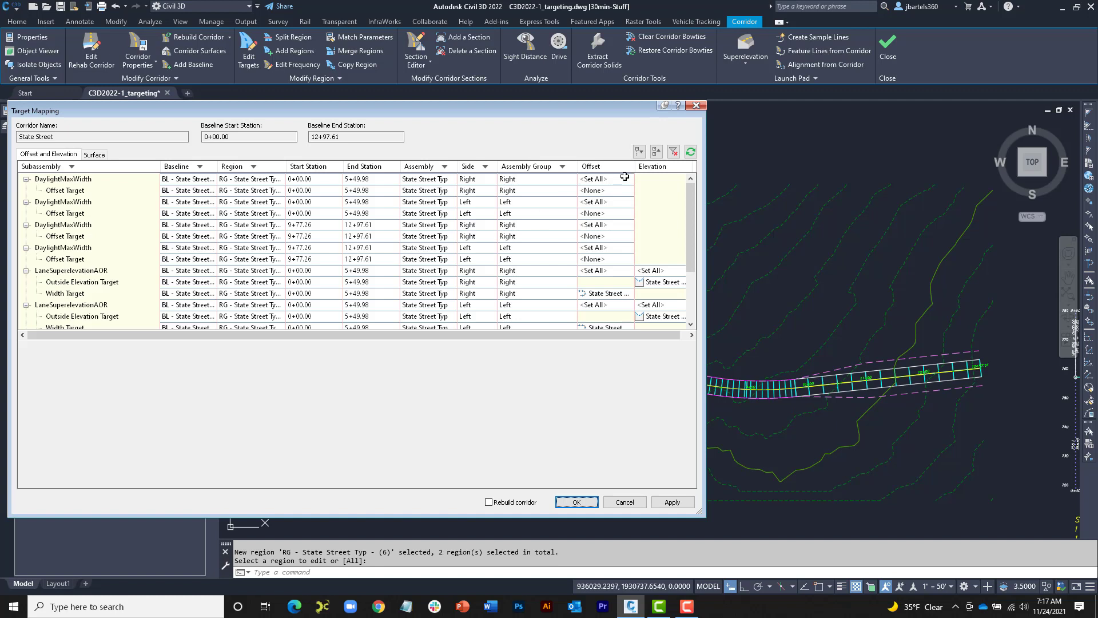
pyautogui.click(657, 152)
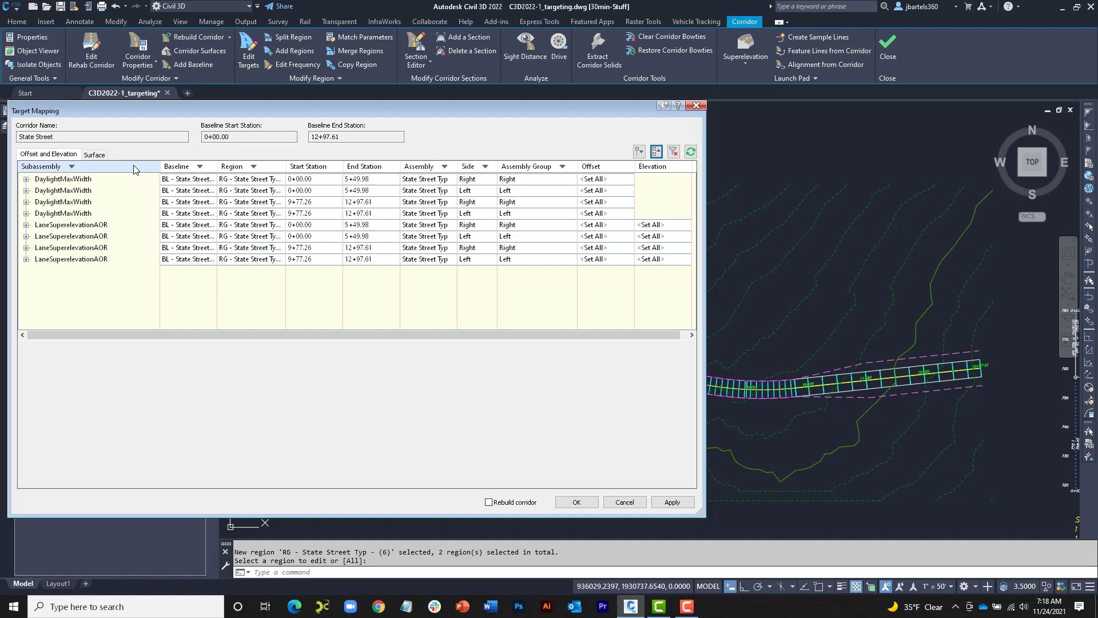
# - Filter Target Mapping to LaneSuperelevationAOR subassemblies on the Right side only
pyautogui.click(88, 169)
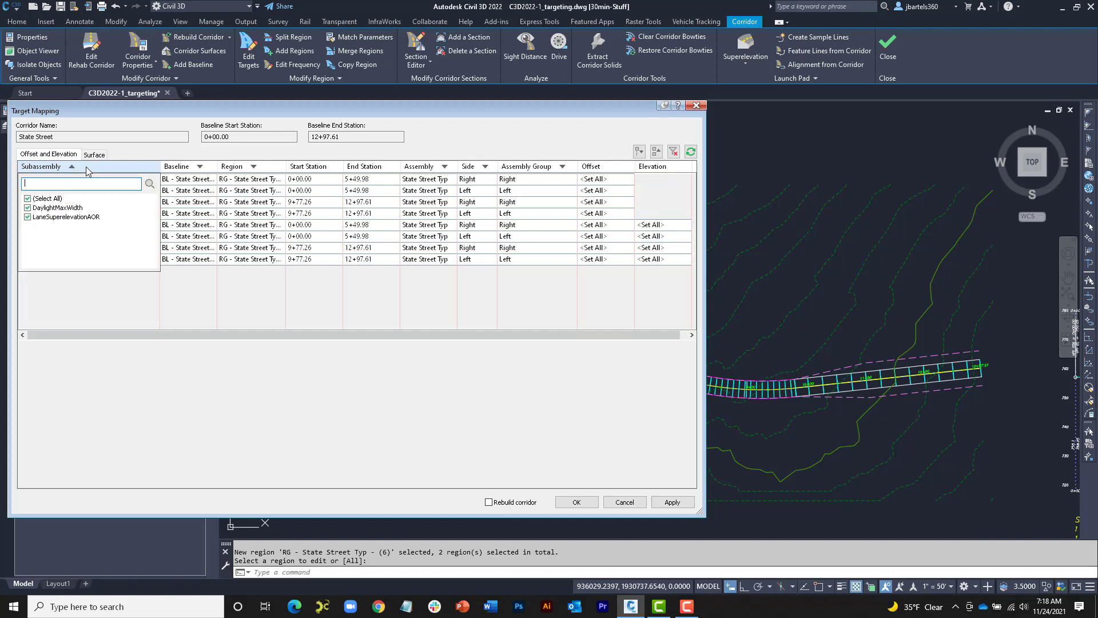
pyautogui.click(28, 199)
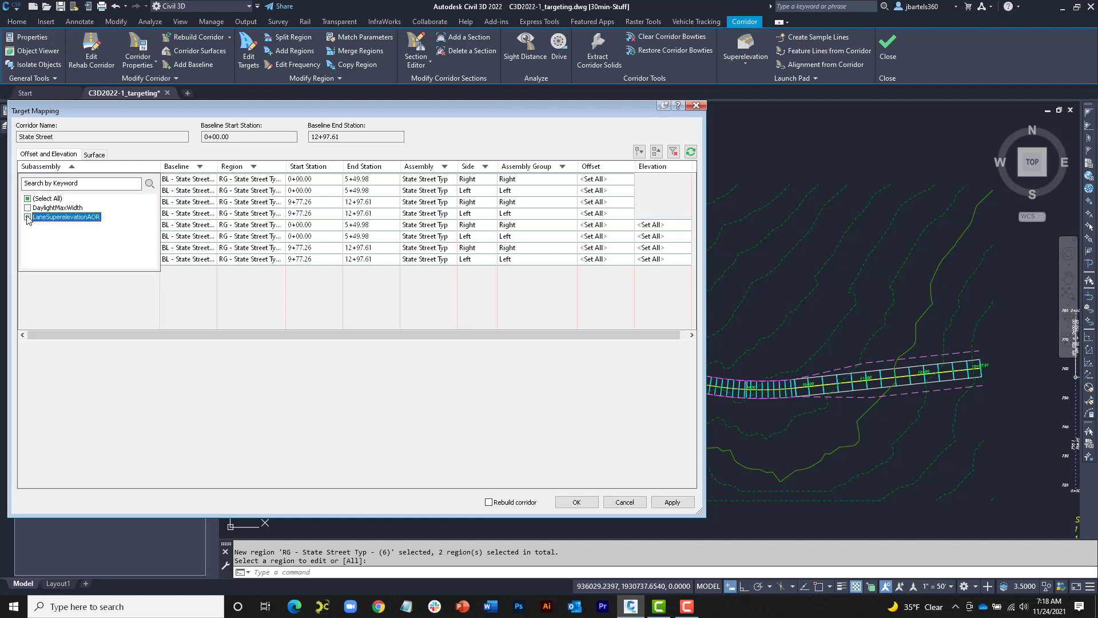
pyautogui.click(27, 217)
pyautogui.click(171, 279)
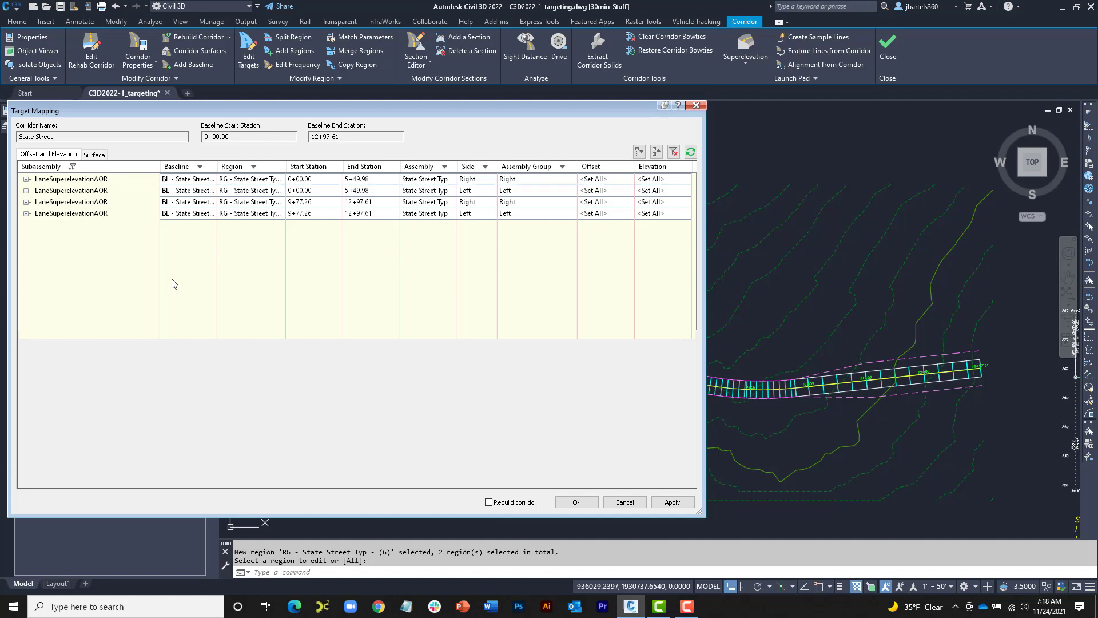
pyautogui.click(479, 168)
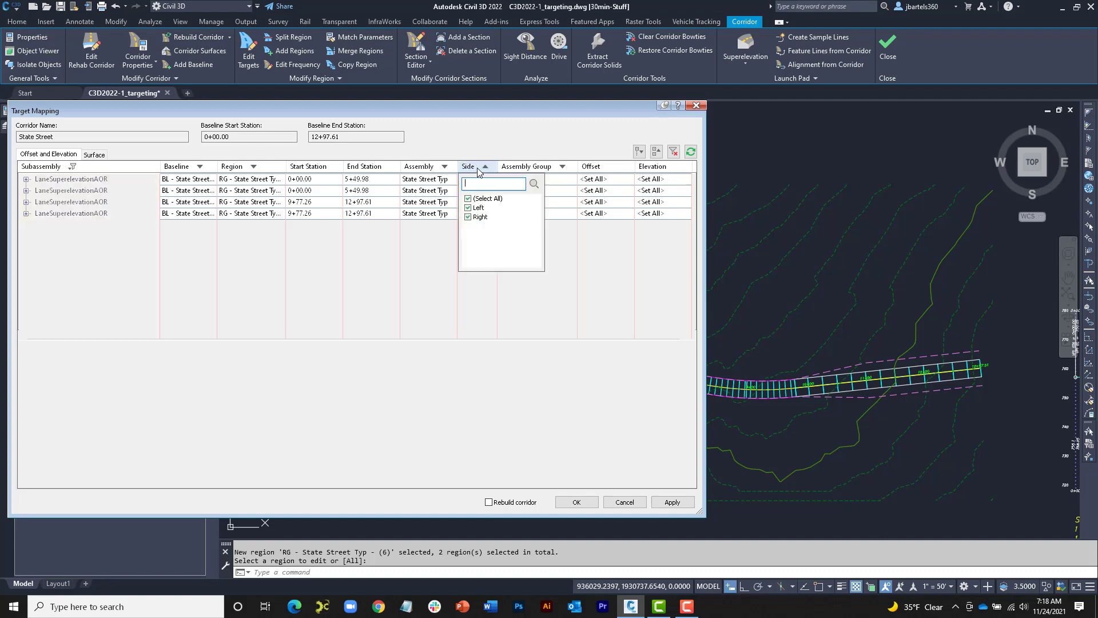
pyautogui.click(468, 198)
pyautogui.click(467, 218)
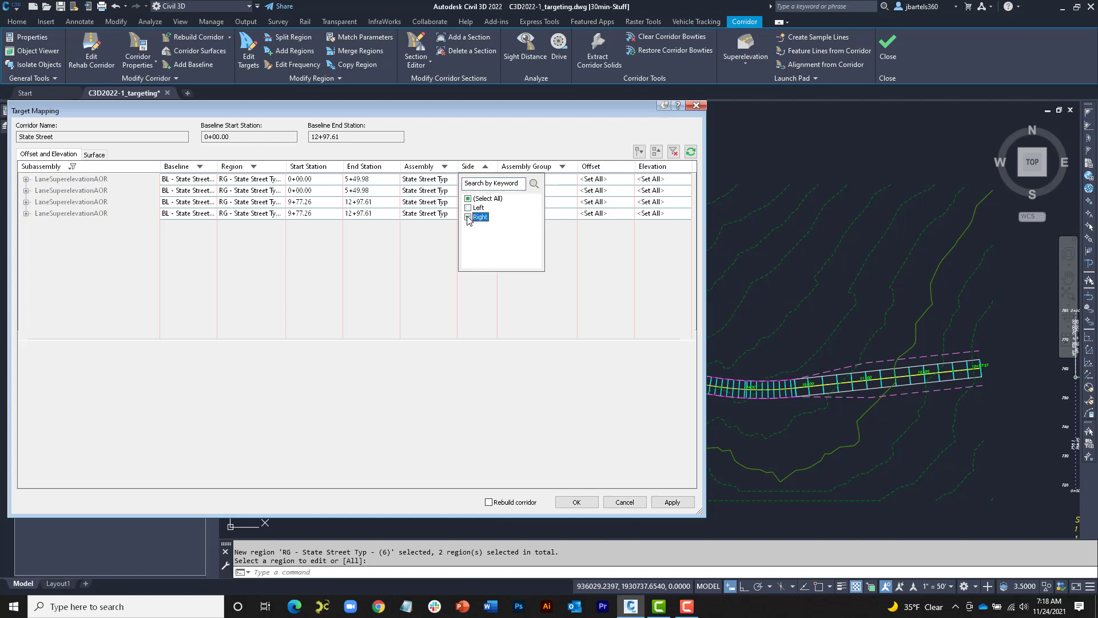
pyautogui.click(424, 245)
# - Copy the first right LaneSuperelevationAOR region's targets and paste them onto the second right region
pyautogui.moveTo(397, 117); pyautogui.dragTo(415, 421)
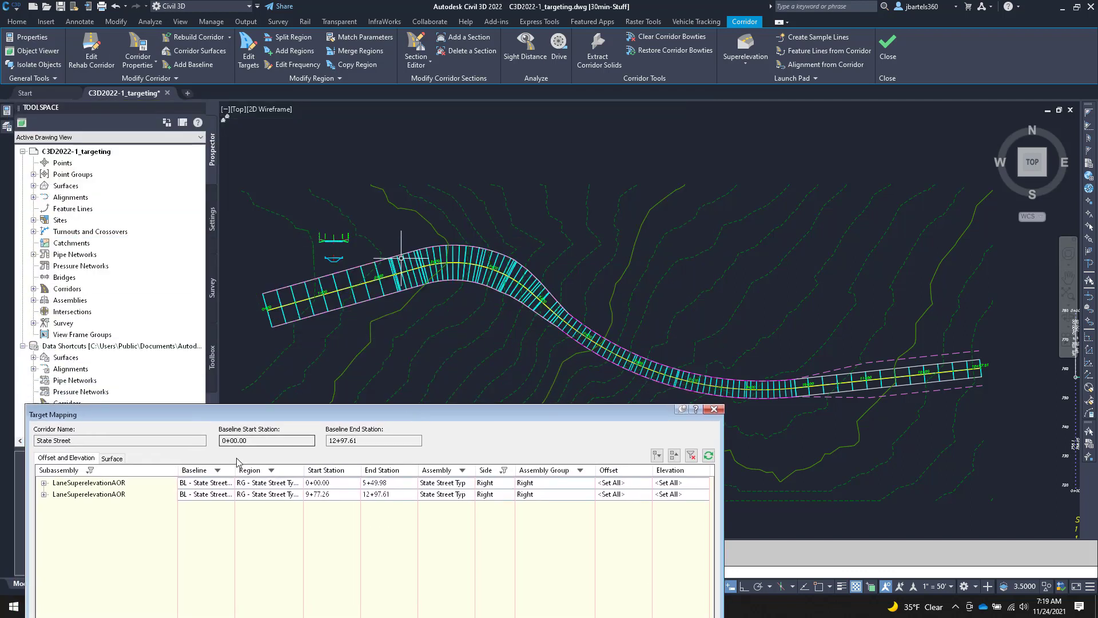
pyautogui.click(118, 495)
pyautogui.click(119, 483)
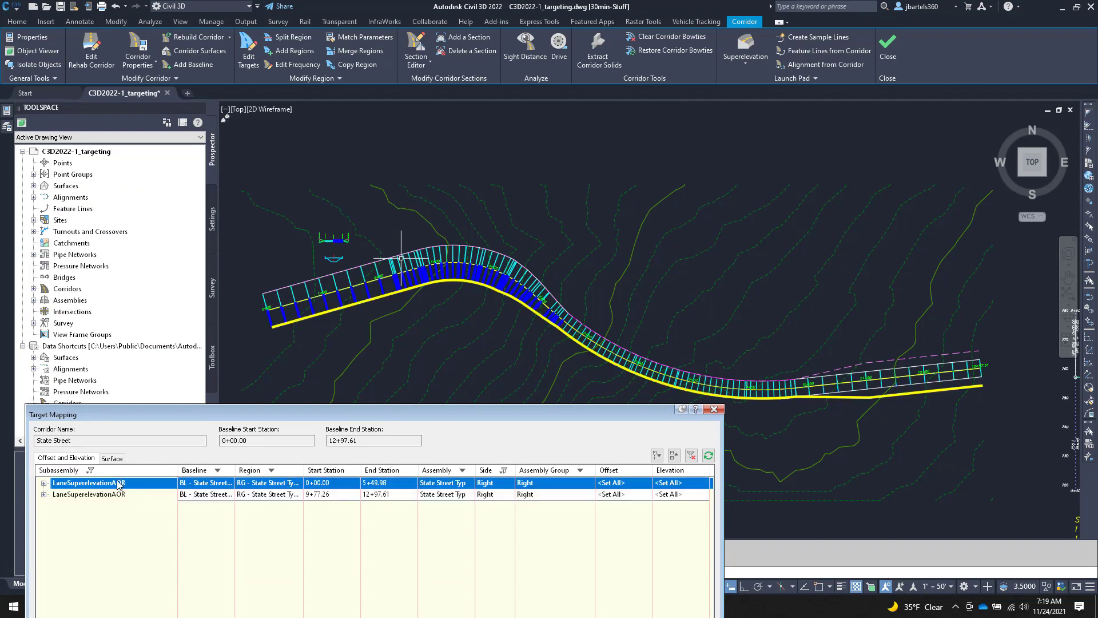
pyautogui.click(118, 495)
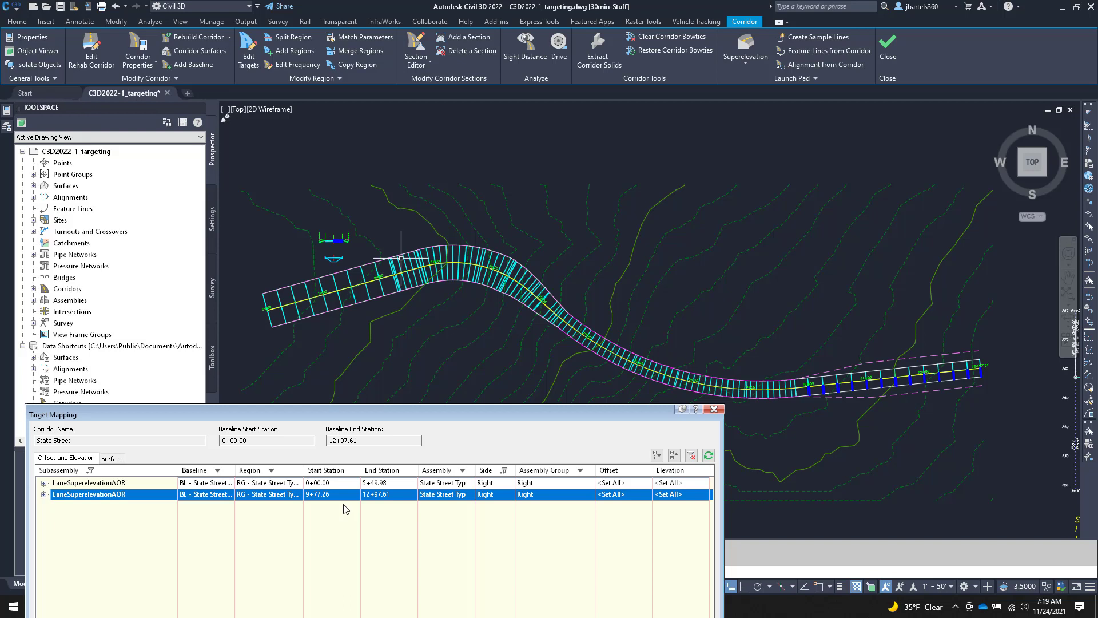
pyautogui.rightClick(113, 483)
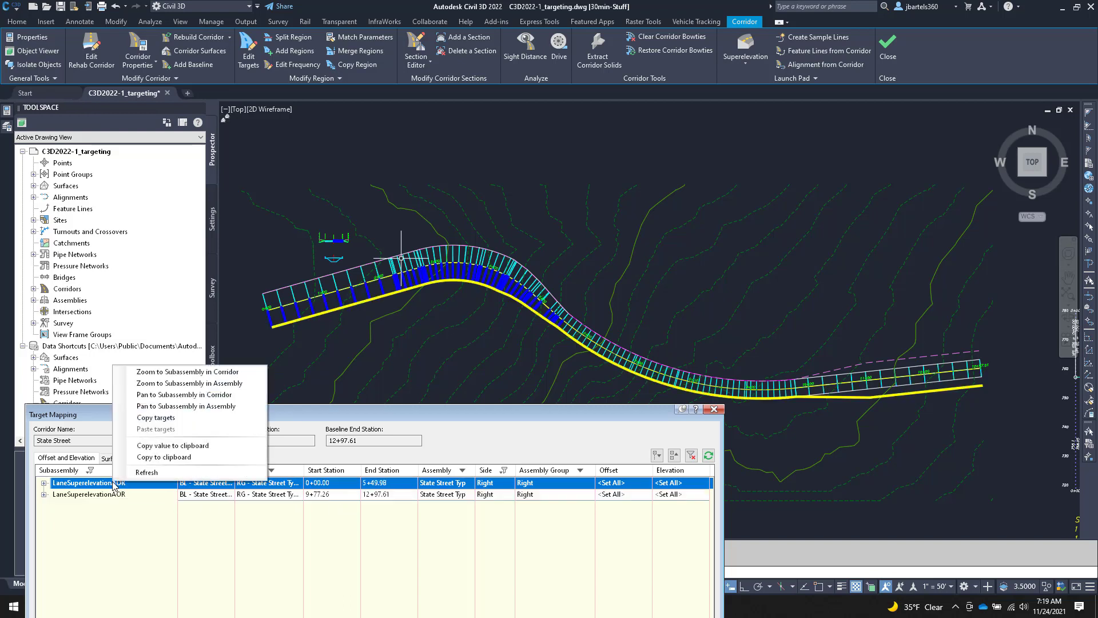
pyautogui.click(136, 418)
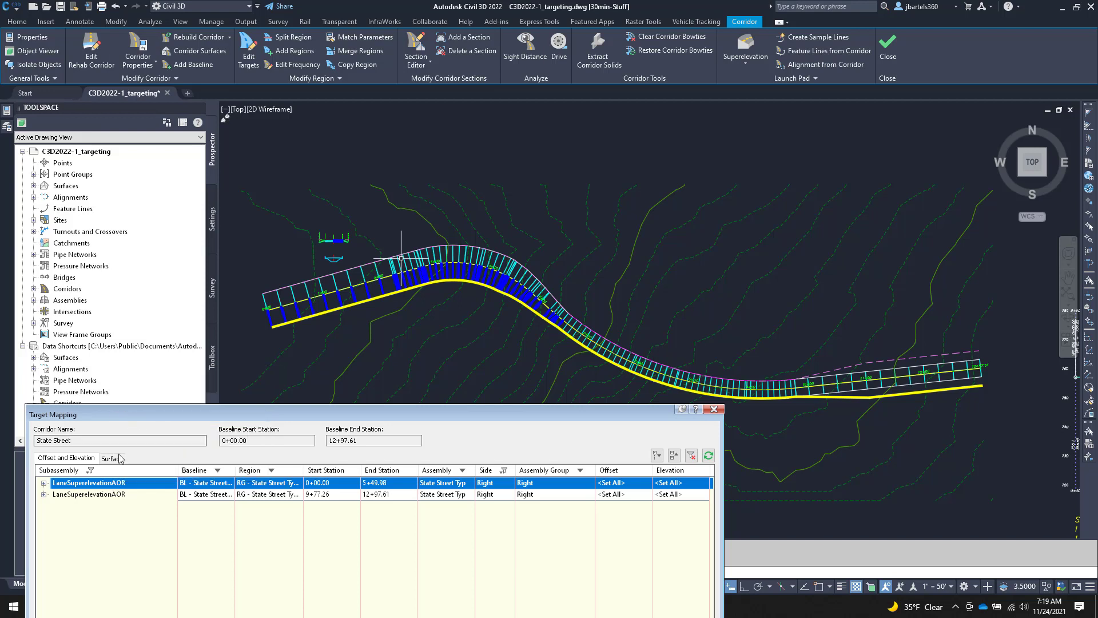
pyautogui.rightClick(109, 495)
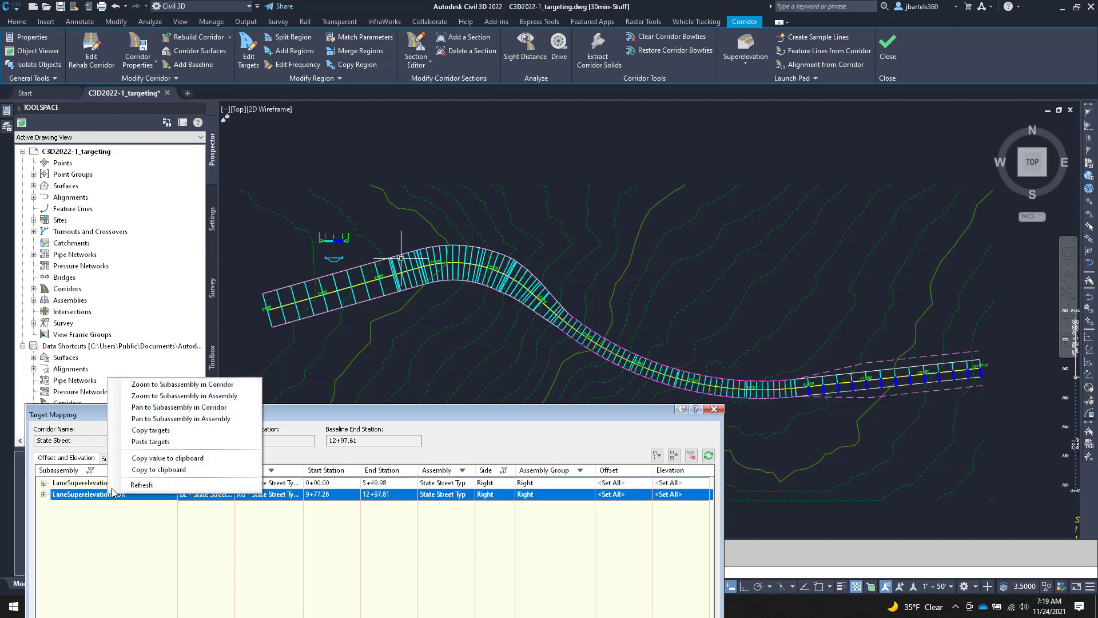
pyautogui.click(140, 442)
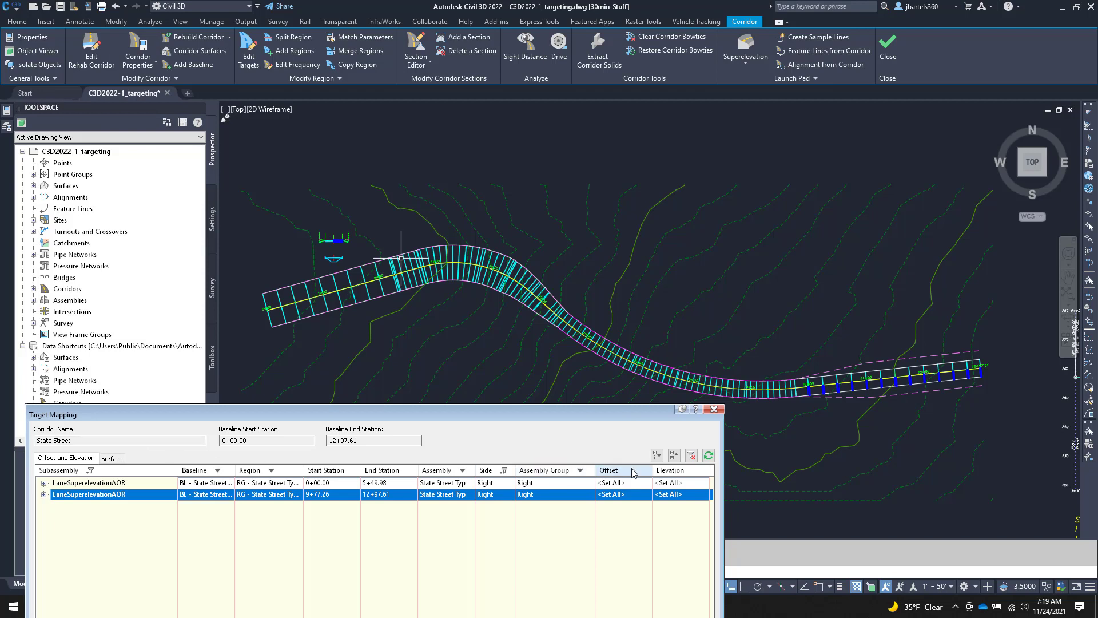
# - Expand all rows, confirm the State Street Right outside elevation target, and apply the changes
pyautogui.click(657, 456)
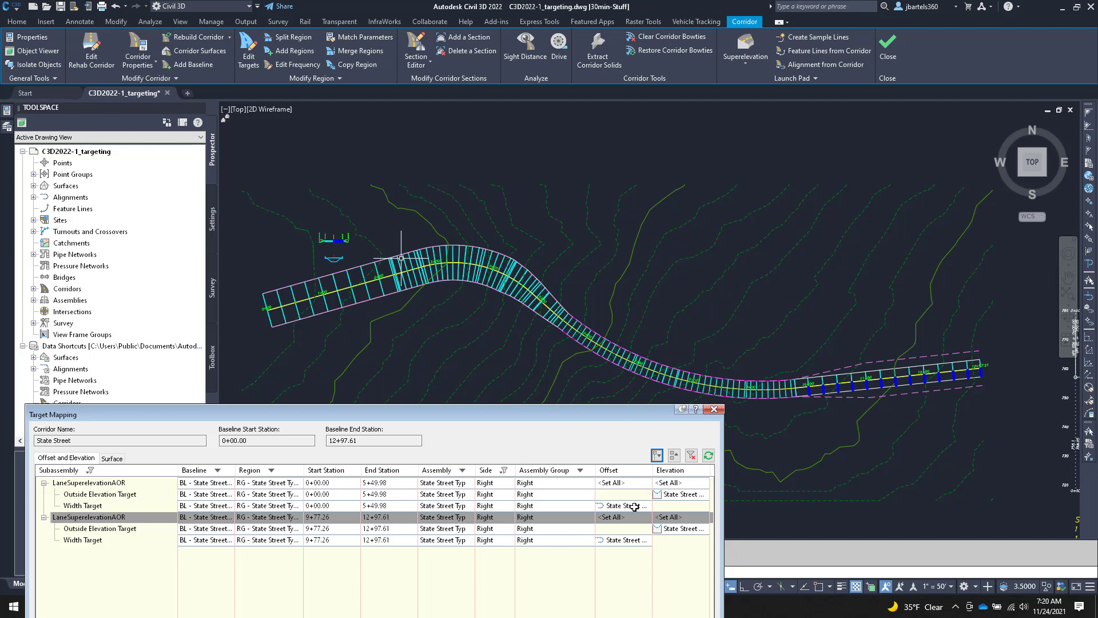
pyautogui.moveTo(588, 415); pyautogui.dragTo(582, 153)
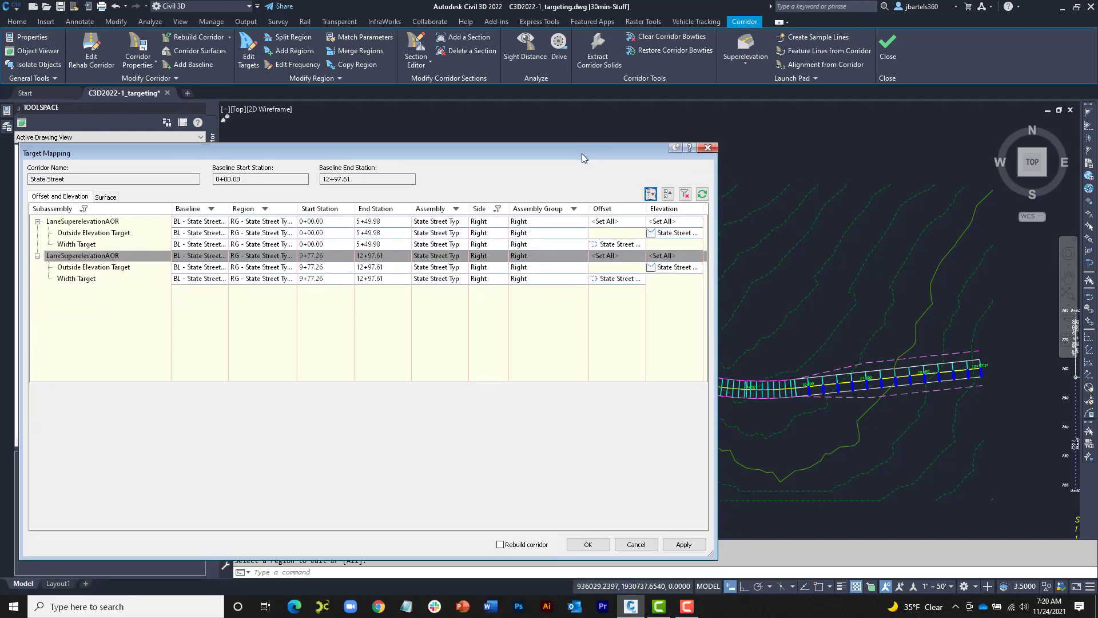
pyautogui.click(664, 233)
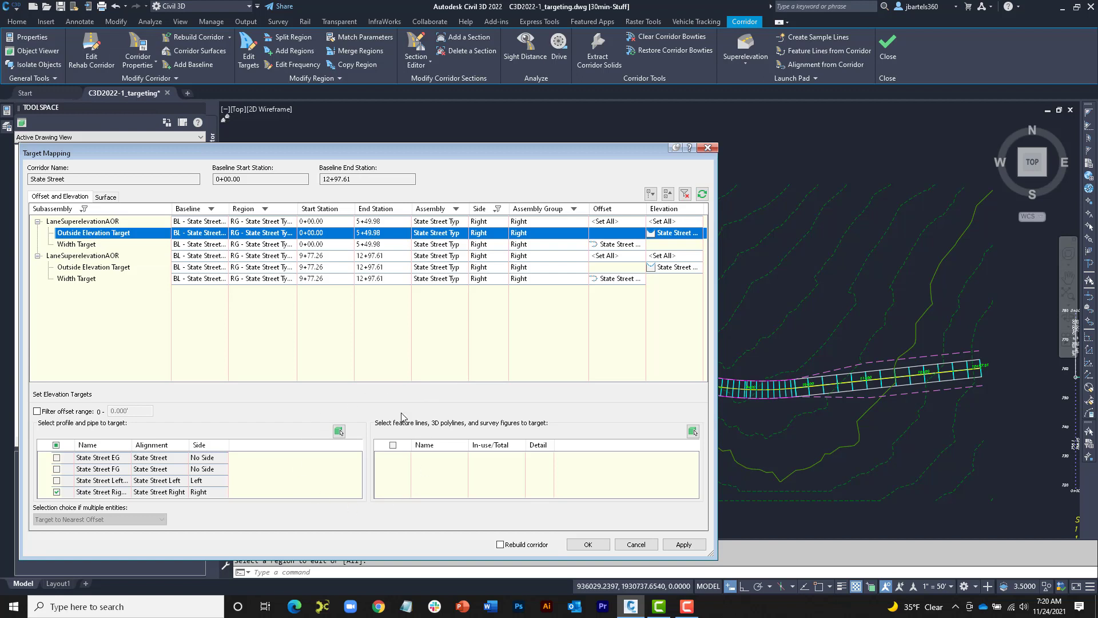
pyautogui.click(681, 545)
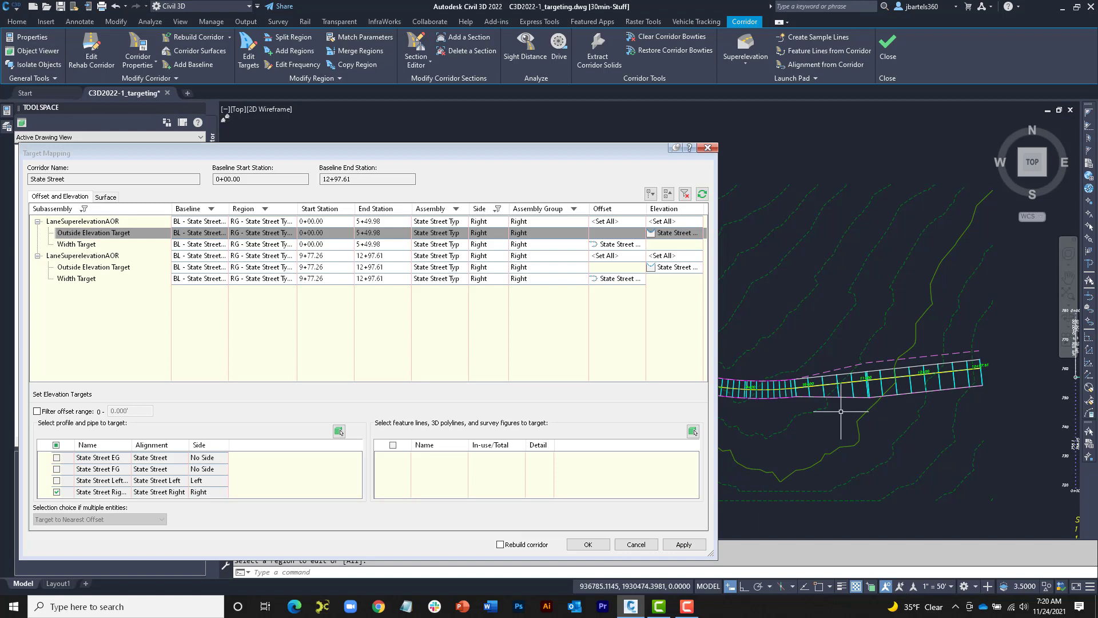
# - Clear filters and filter the list to LaneSuperelevationAOR subassemblies on the Left side
pyautogui.click(685, 194)
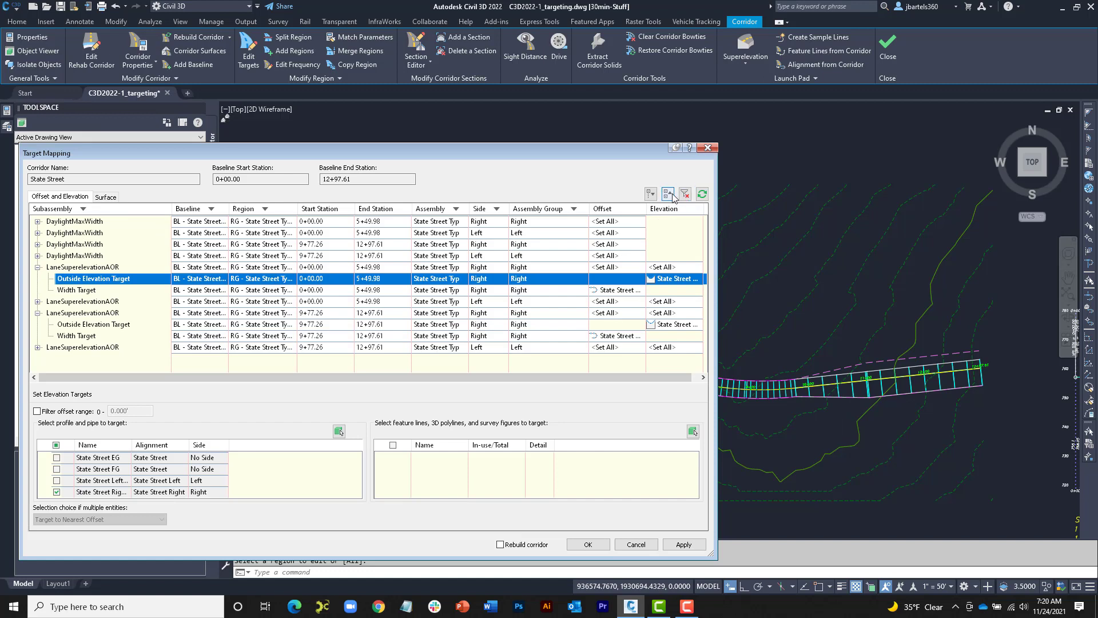
pyautogui.click(667, 194)
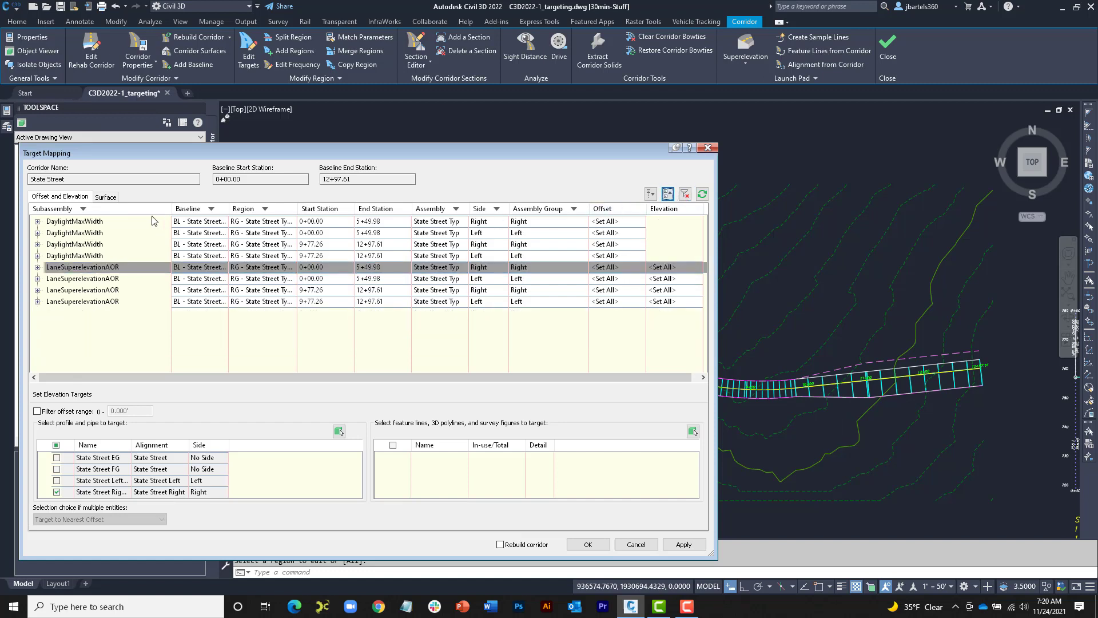
pyautogui.click(122, 212)
pyautogui.click(39, 241)
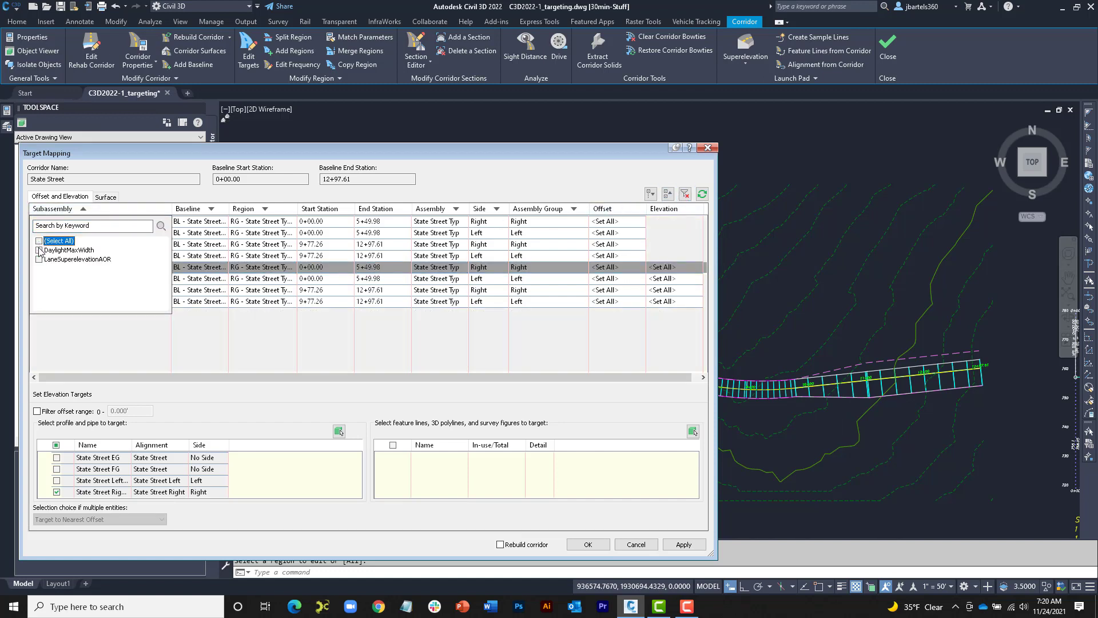
pyautogui.click(39, 259)
pyautogui.click(131, 319)
pyautogui.click(497, 208)
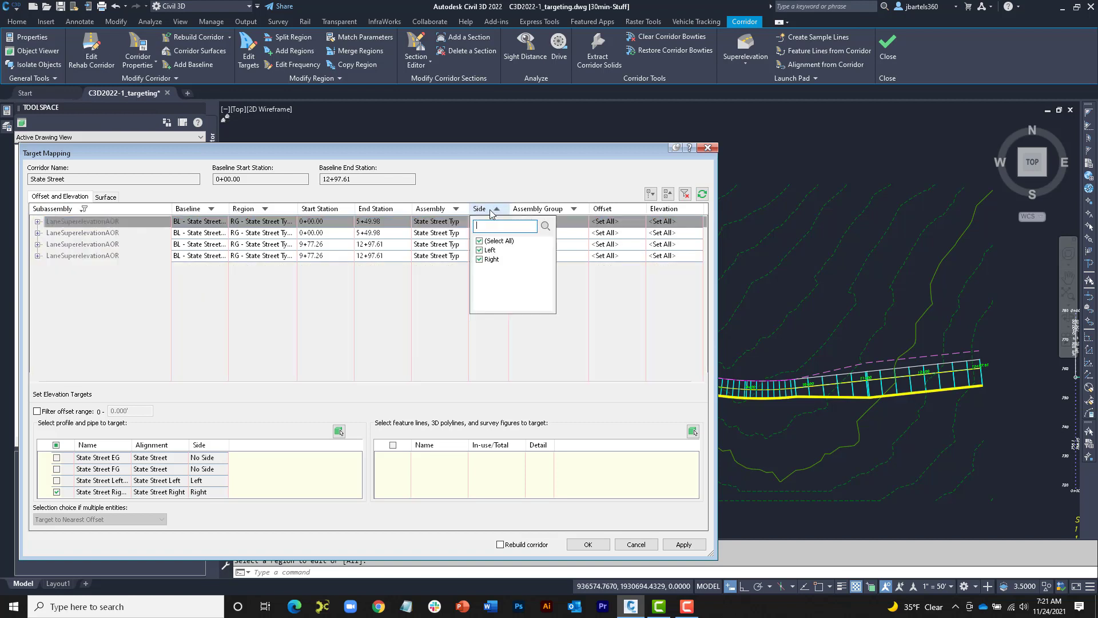
pyautogui.click(479, 240)
pyautogui.click(480, 250)
pyautogui.click(442, 293)
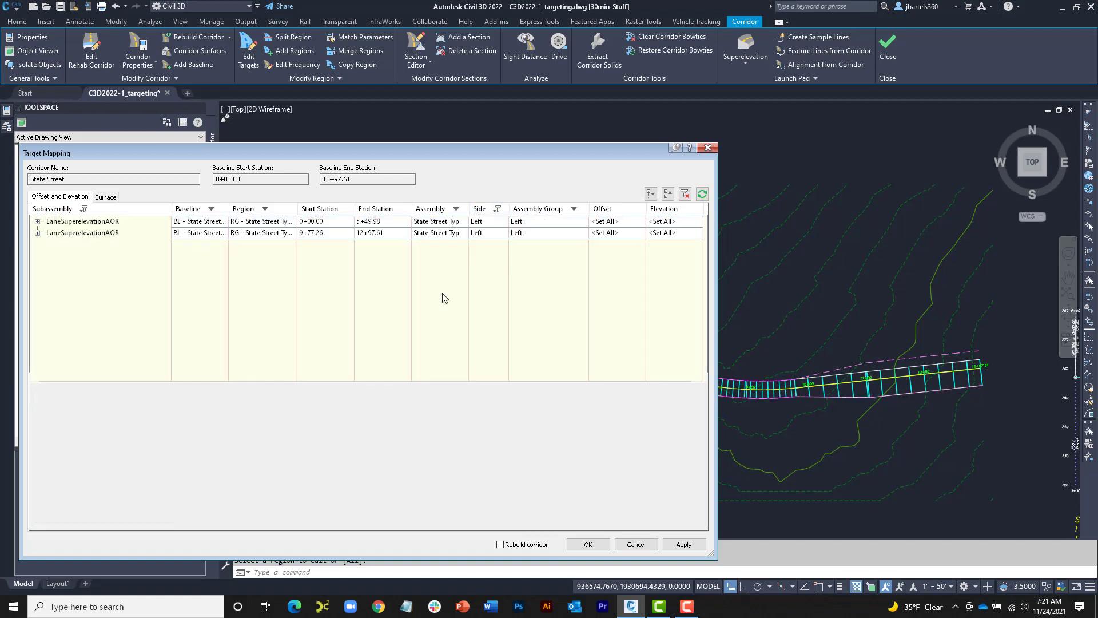
# - Copy the first left lane region's targets onto the second left region and apply
pyautogui.rightClick(91, 226)
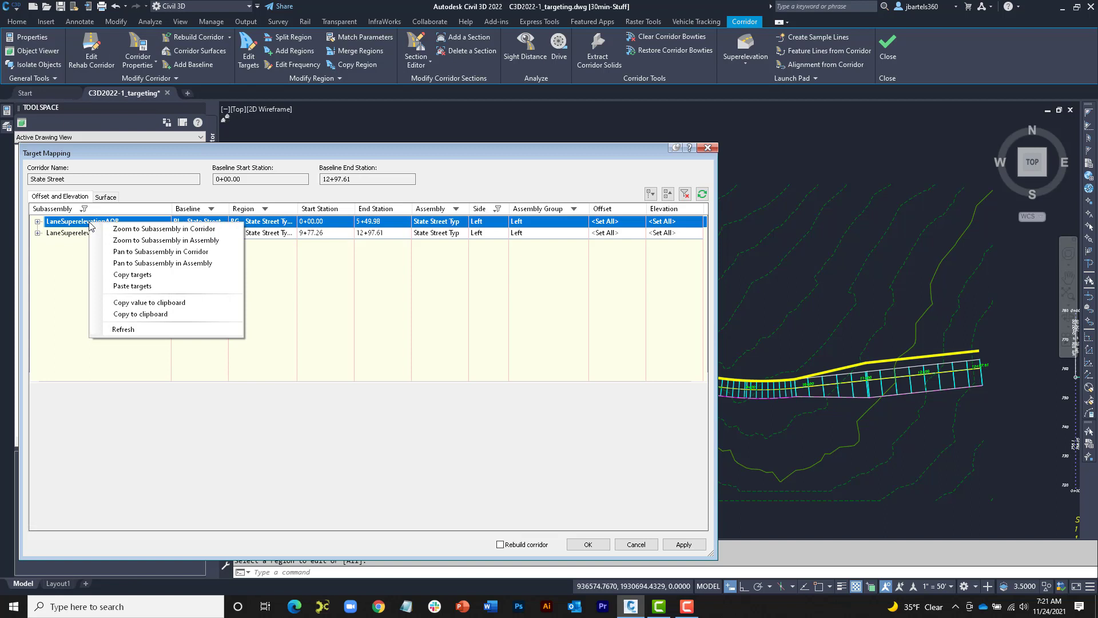
pyautogui.click(118, 274)
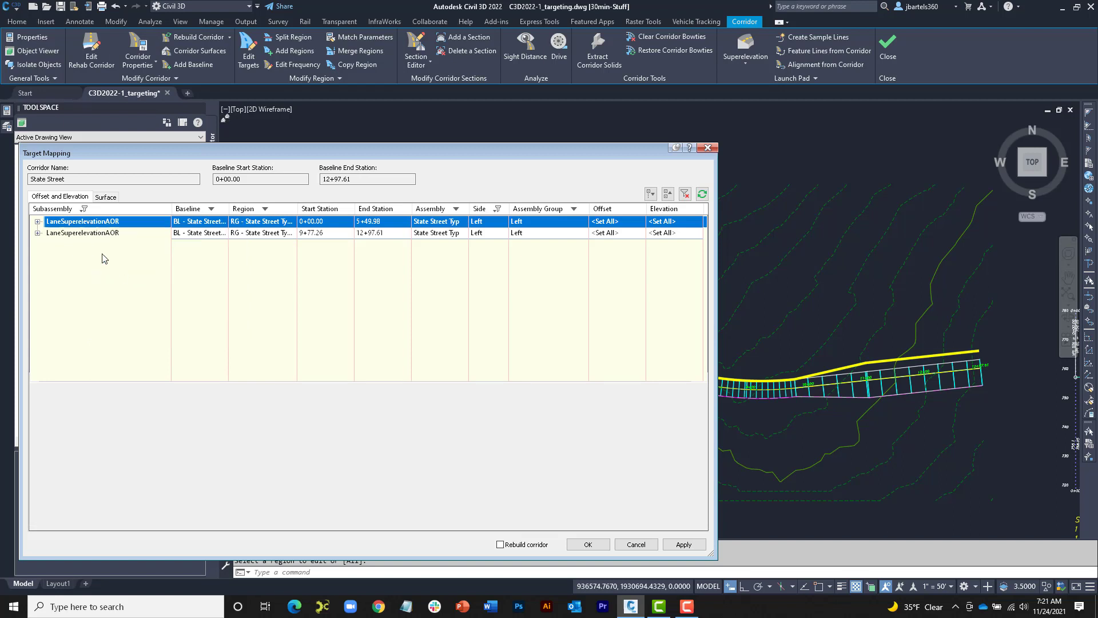
pyautogui.rightClick(90, 234)
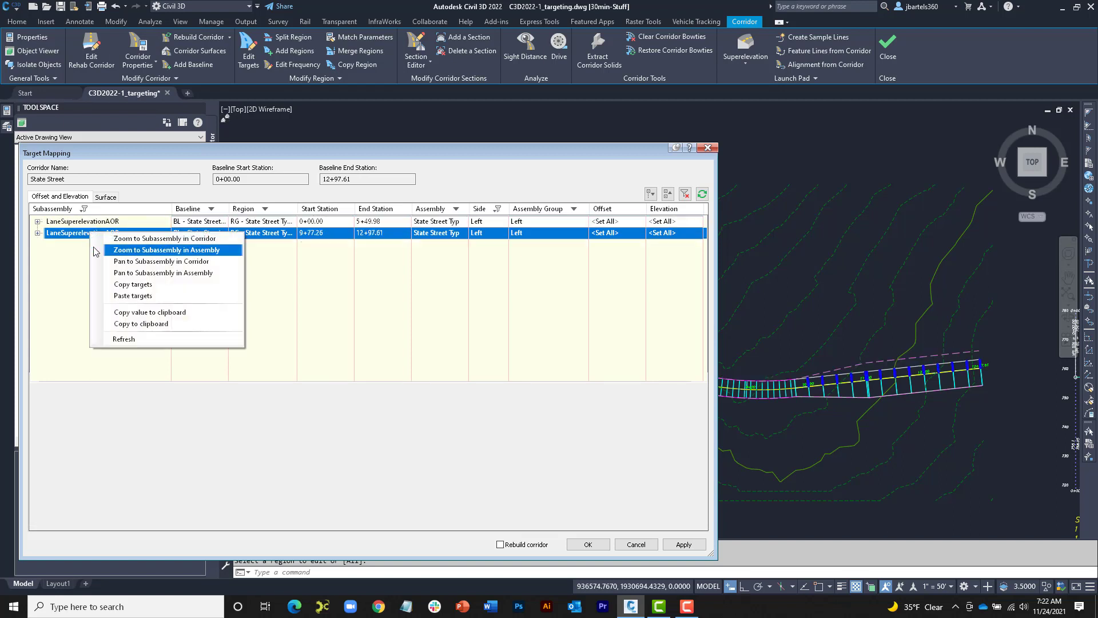
pyautogui.click(124, 296)
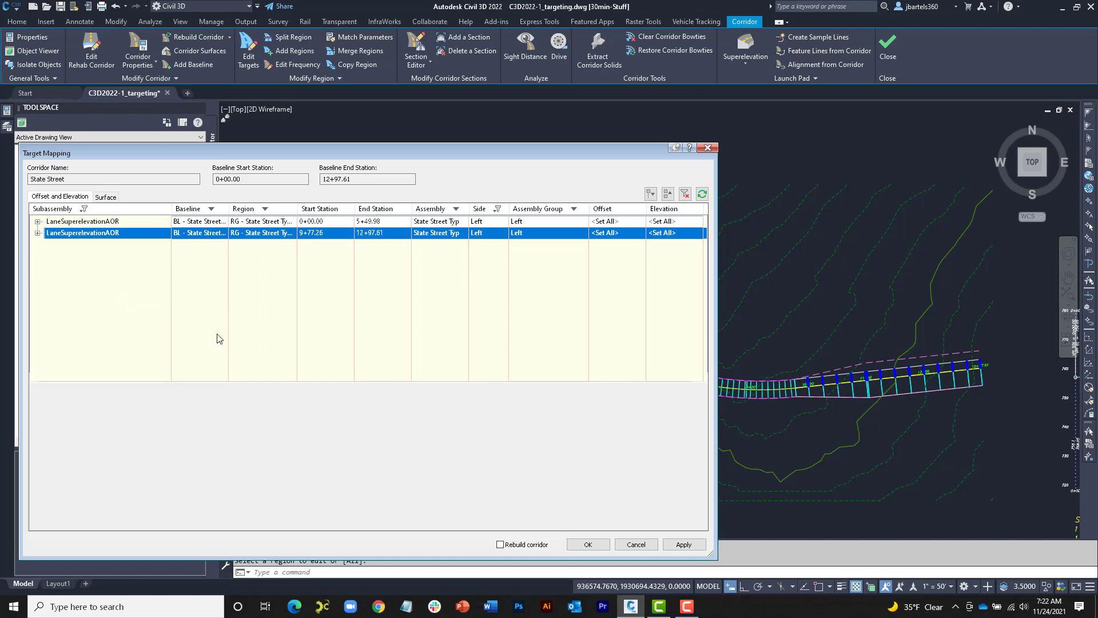
pyautogui.click(684, 544)
# - Close Target Mapping and zoom to the corridor's end at station 12+97.61
pyautogui.click(588, 544)
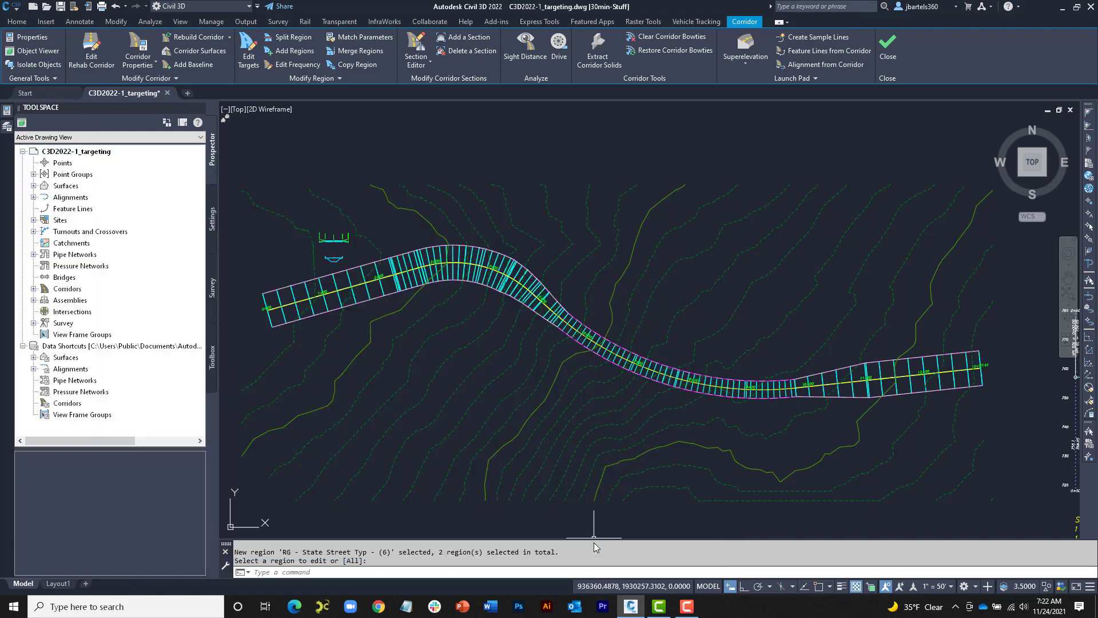
pyautogui.scroll(2, 838, 429)
pyautogui.scroll(1, 838, 427)
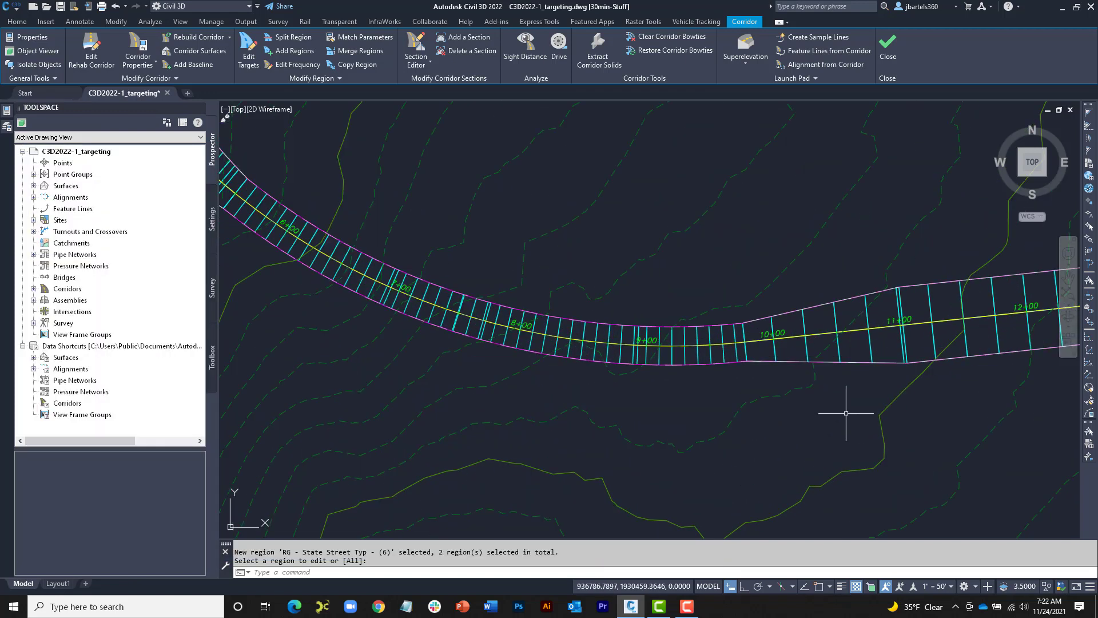
pyautogui.moveTo(845, 409); pyautogui.dragTo(596, 420, button='middle')
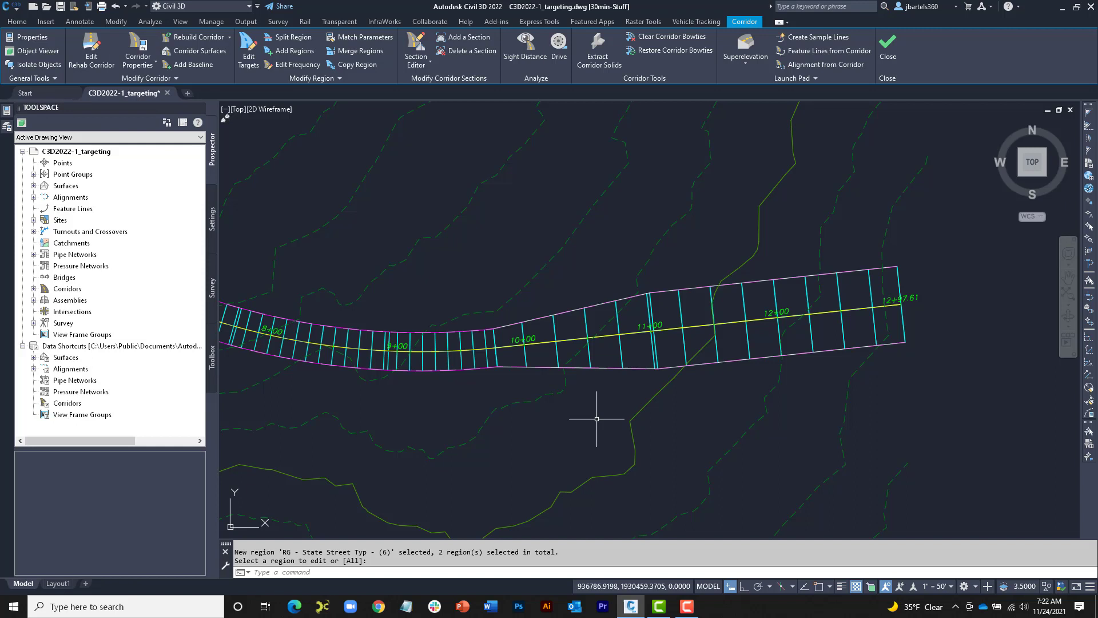
# - Pan back through stations 5+00–8+00 to the corridor start, then launch Edit Targets
pyautogui.moveTo(449, 395); pyautogui.dragTo(792, 421, button='middle')
pyautogui.moveTo(503, 379); pyautogui.dragTo(625, 377, button='middle')
pyautogui.moveTo(355, 270)
pyautogui.mouseDown(button='middle')
pyautogui.moveTo(597, 385)
pyautogui.moveTo(661, 404)
pyautogui.mouseUp(button='middle')
pyautogui.moveTo(543, 384); pyautogui.dragTo(706, 373, button='middle')
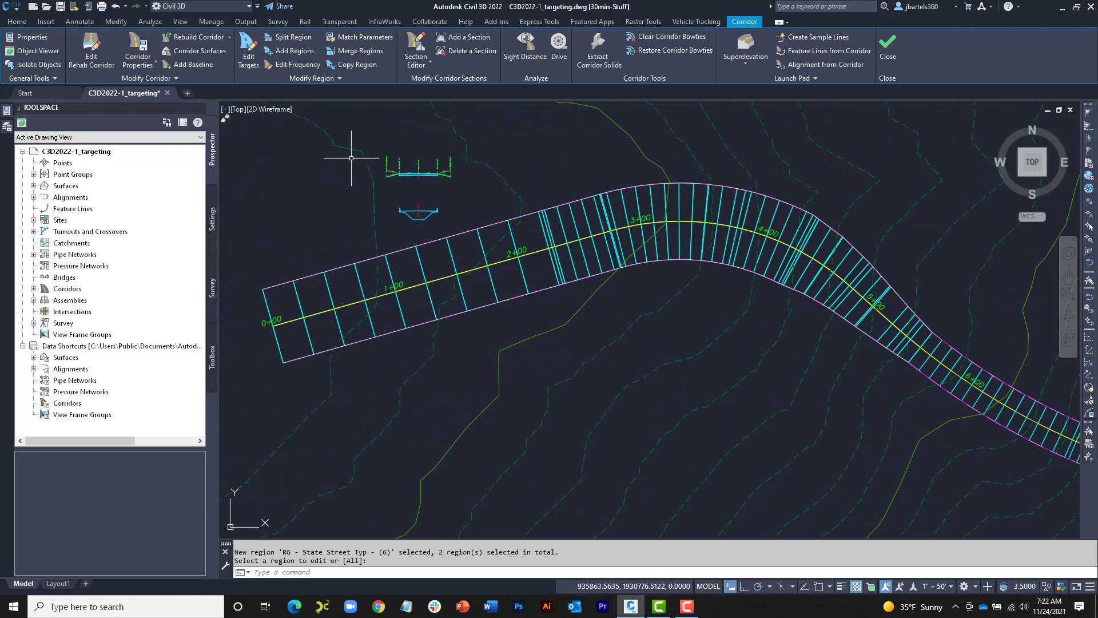
pyautogui.click(246, 40)
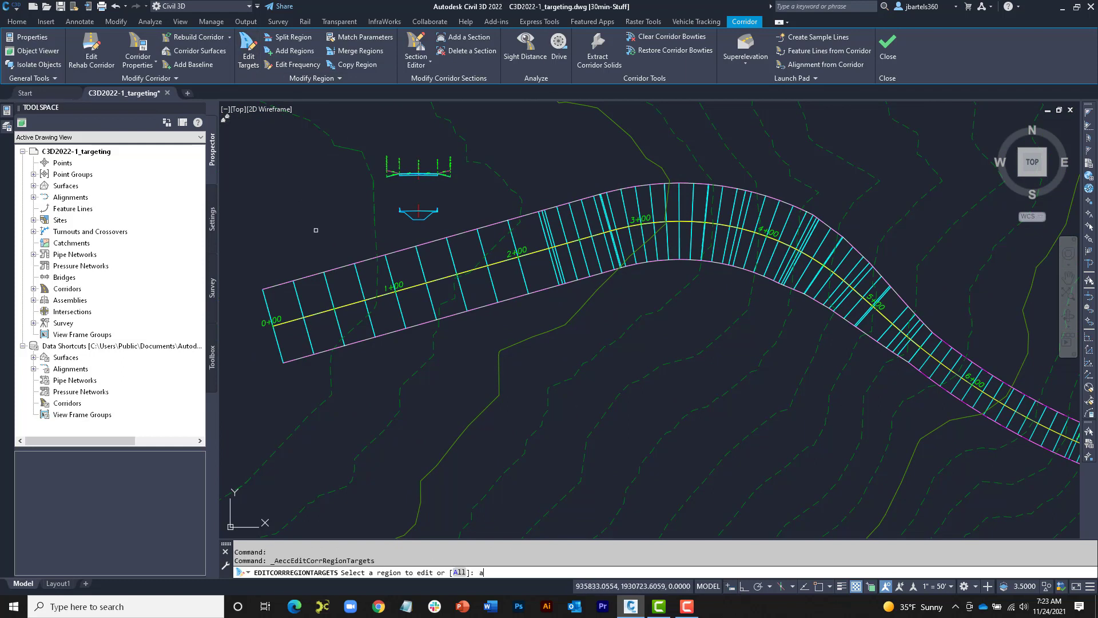
# - Open Target Mapping for all regions, collapse the Surface tab to four DaylightMaxWidth rows, select the first
pyautogui.press('Return')
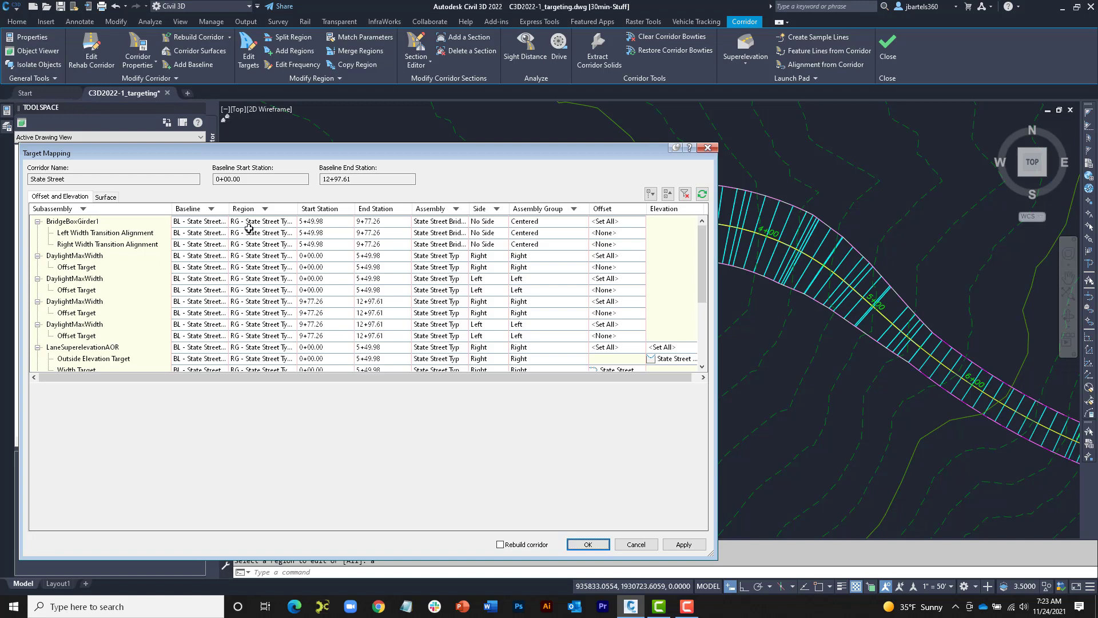
pyautogui.click(106, 197)
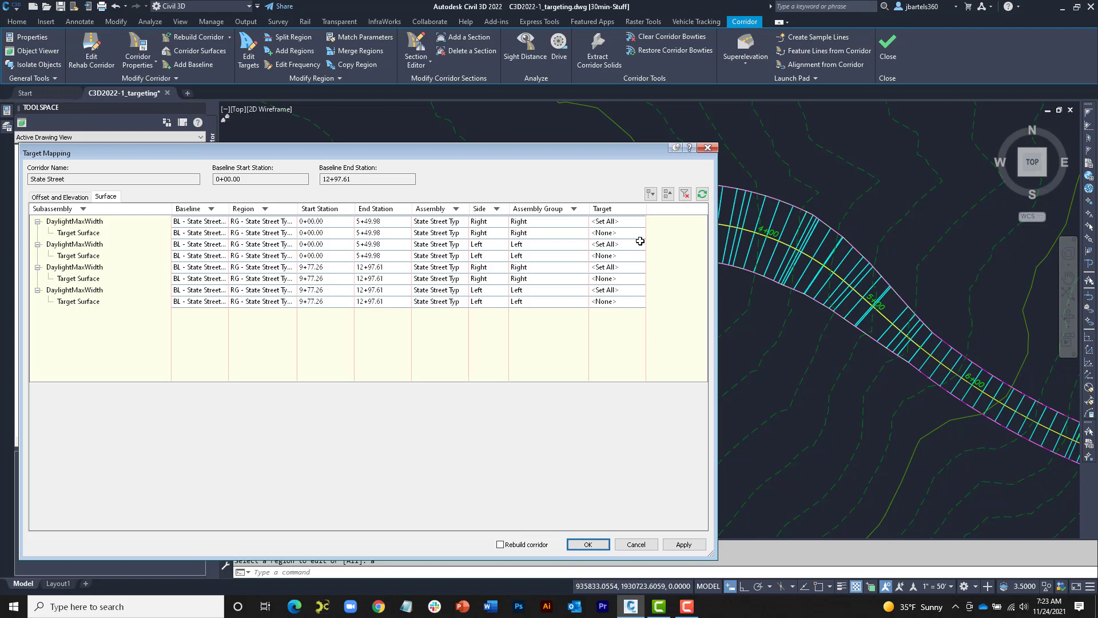
pyautogui.click(667, 195)
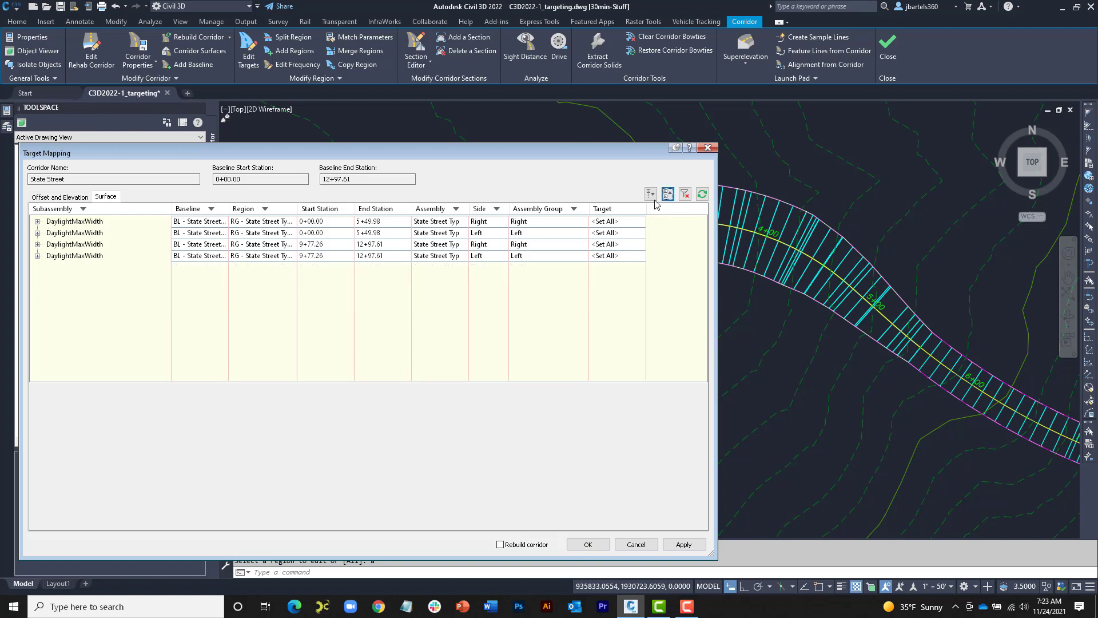
pyautogui.click(618, 222)
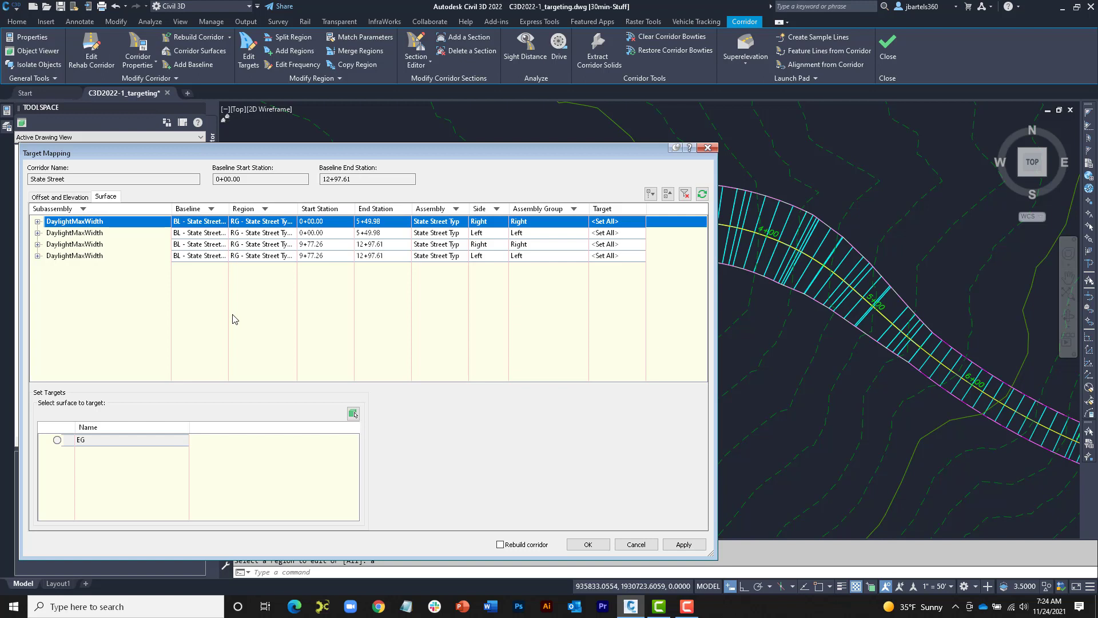
pyautogui.click(57, 443)
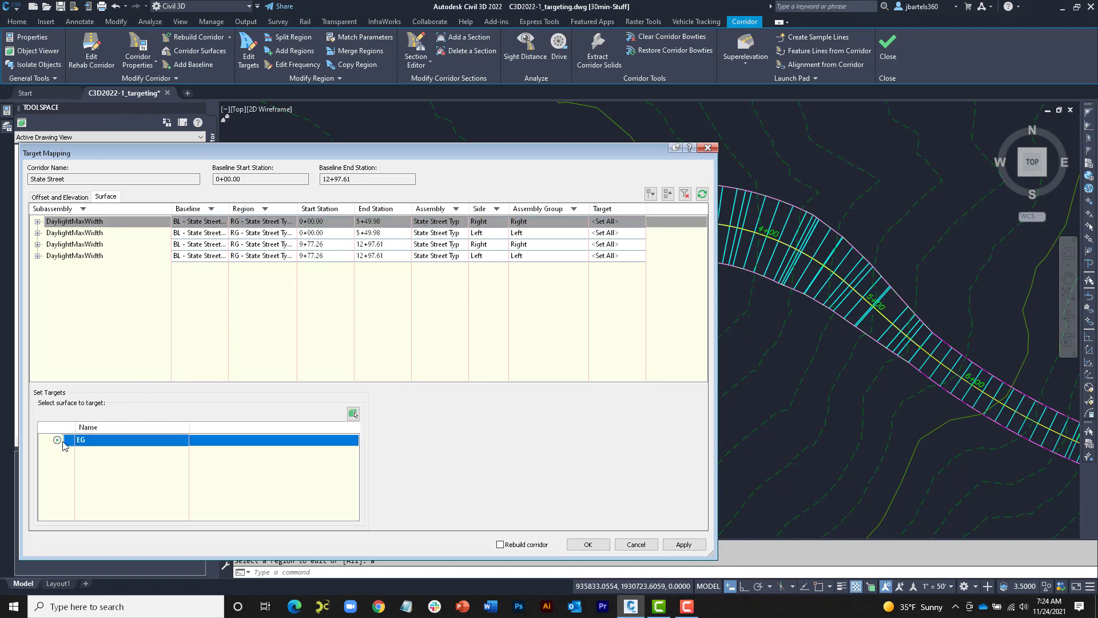
pyautogui.click(681, 543)
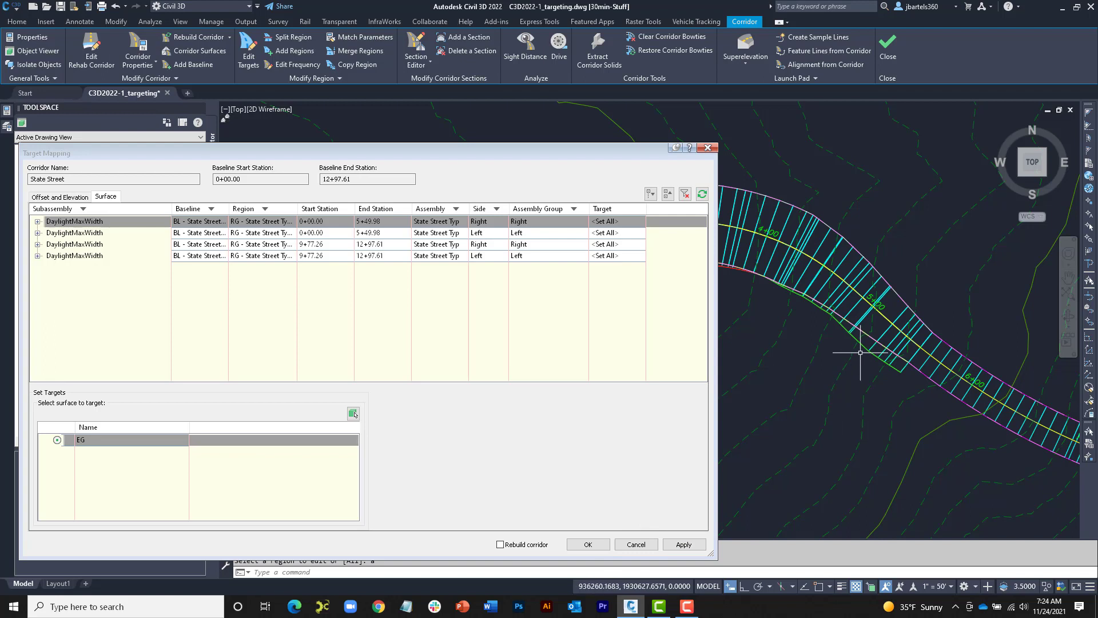
pyautogui.click(650, 195)
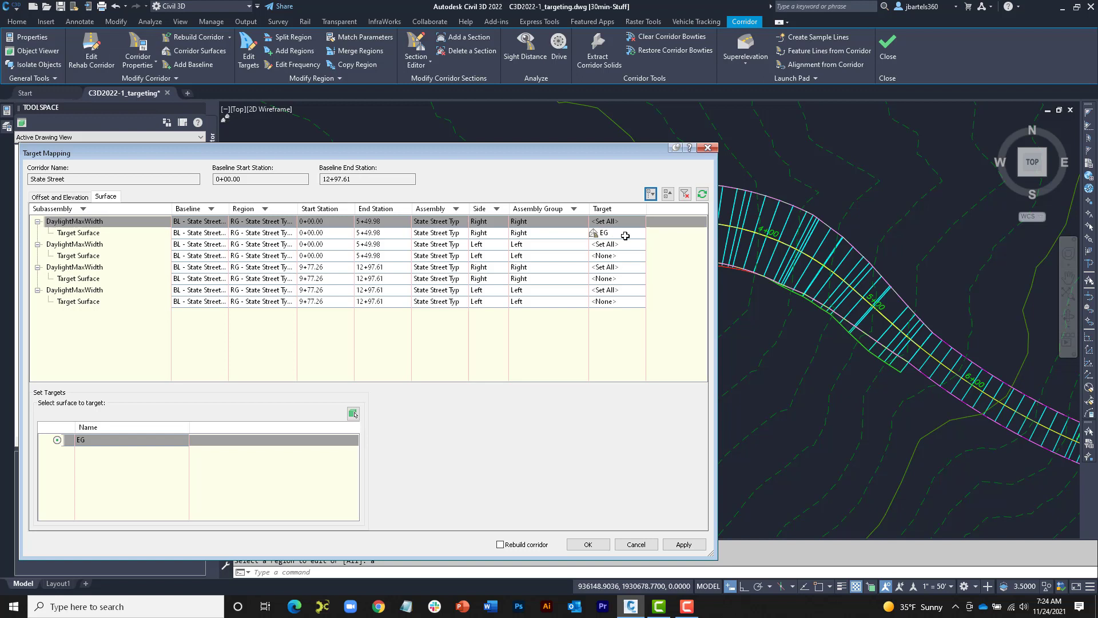
pyautogui.click(59, 440)
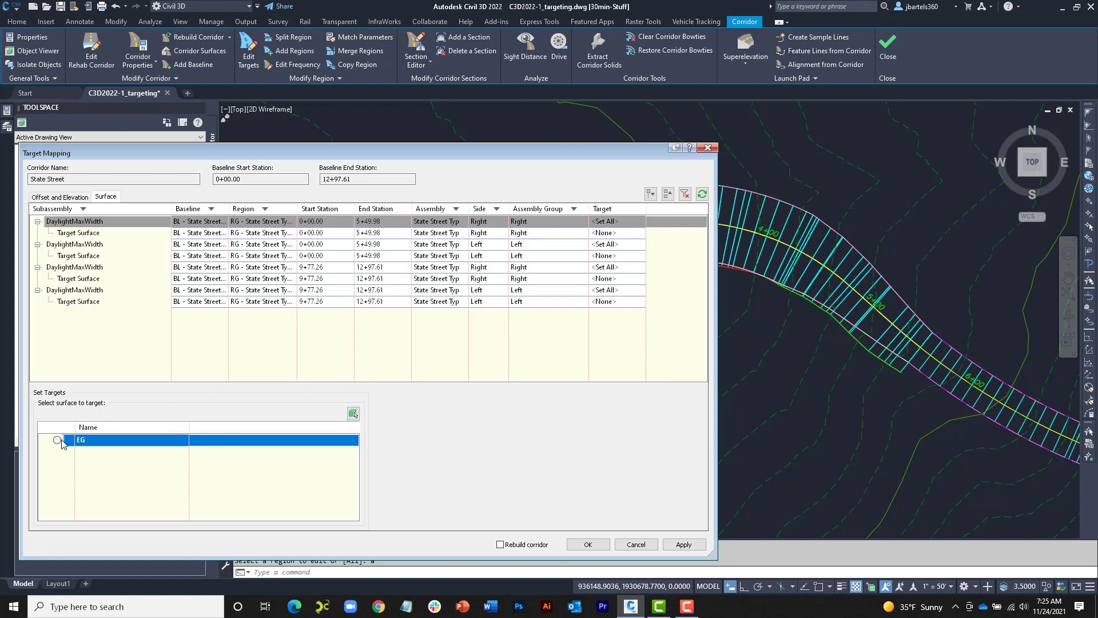
pyautogui.click(683, 544)
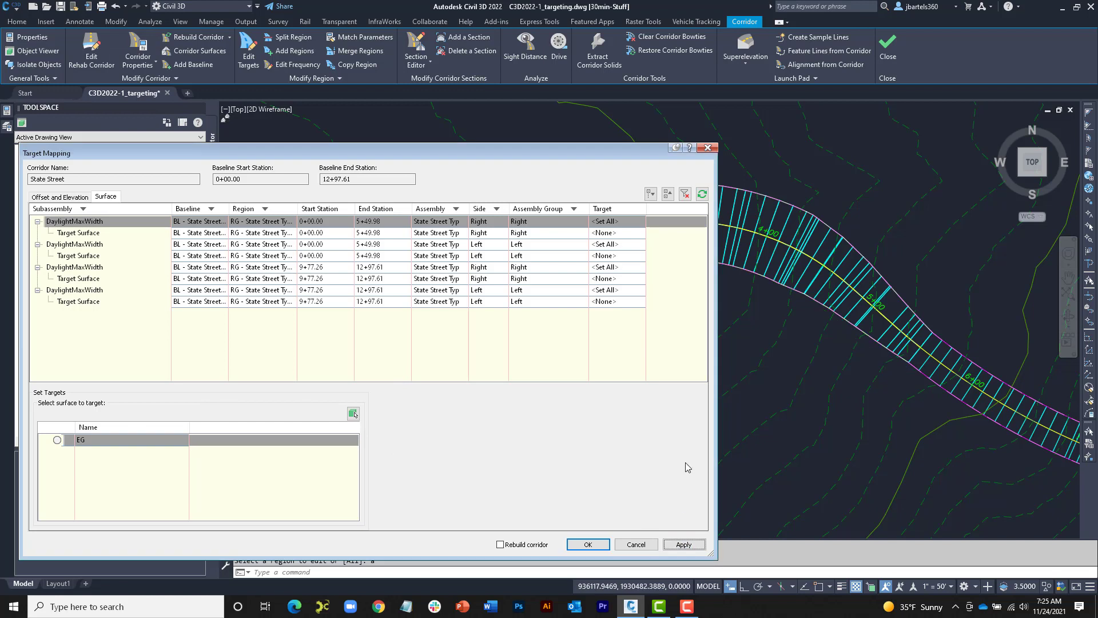
pyautogui.click(668, 195)
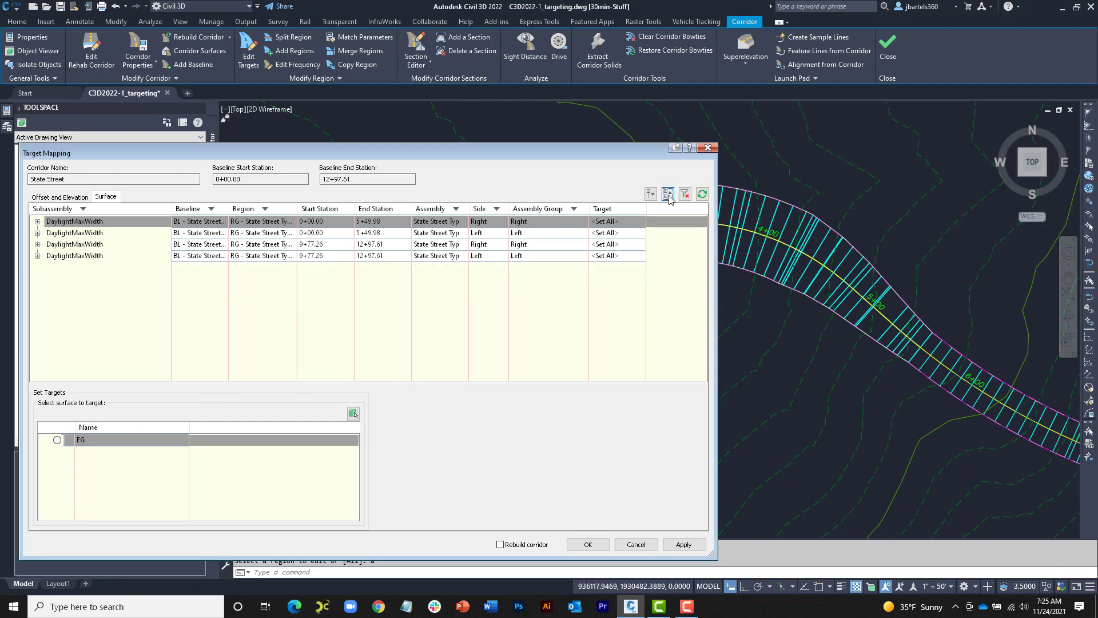
pyautogui.click(141, 222)
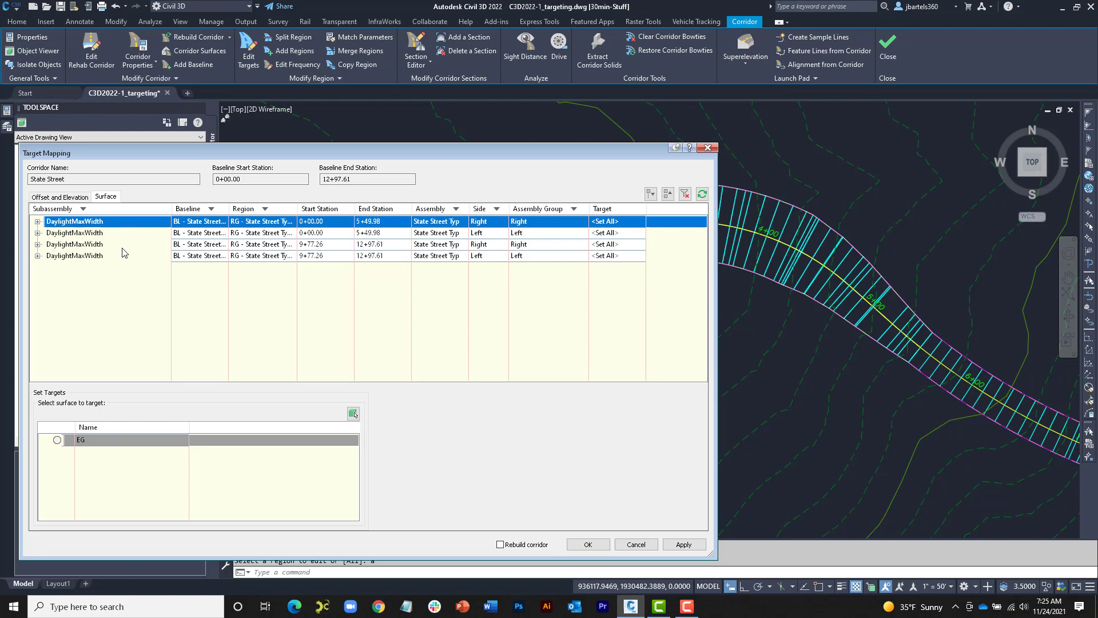
pyautogui.keyDown('shift'); pyautogui.click(98, 256); pyautogui.keyUp('shift')
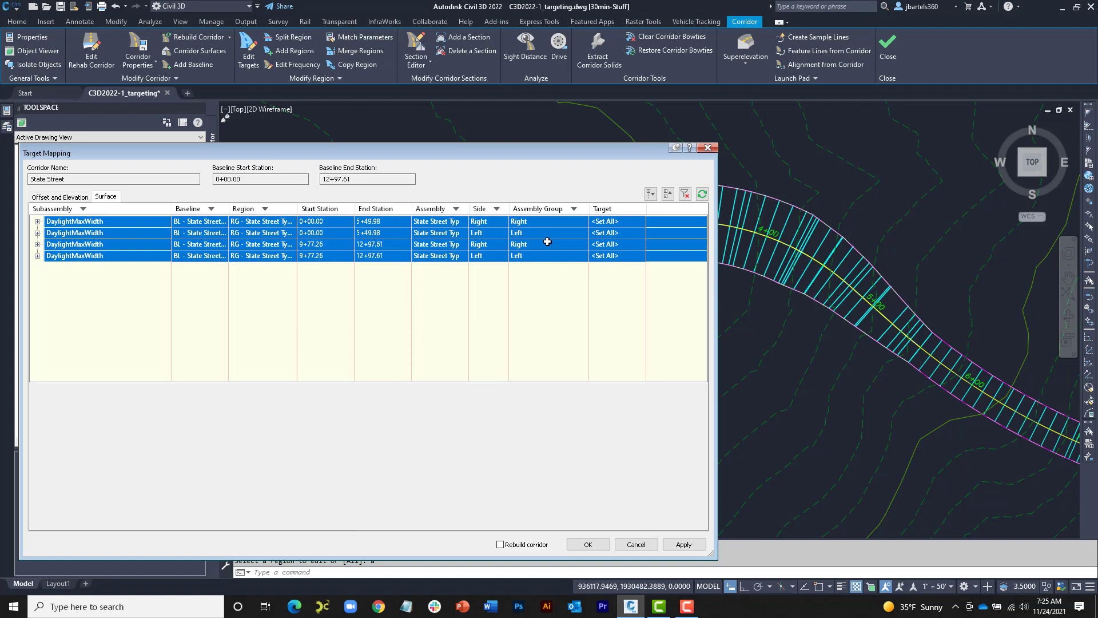
pyautogui.click(598, 221)
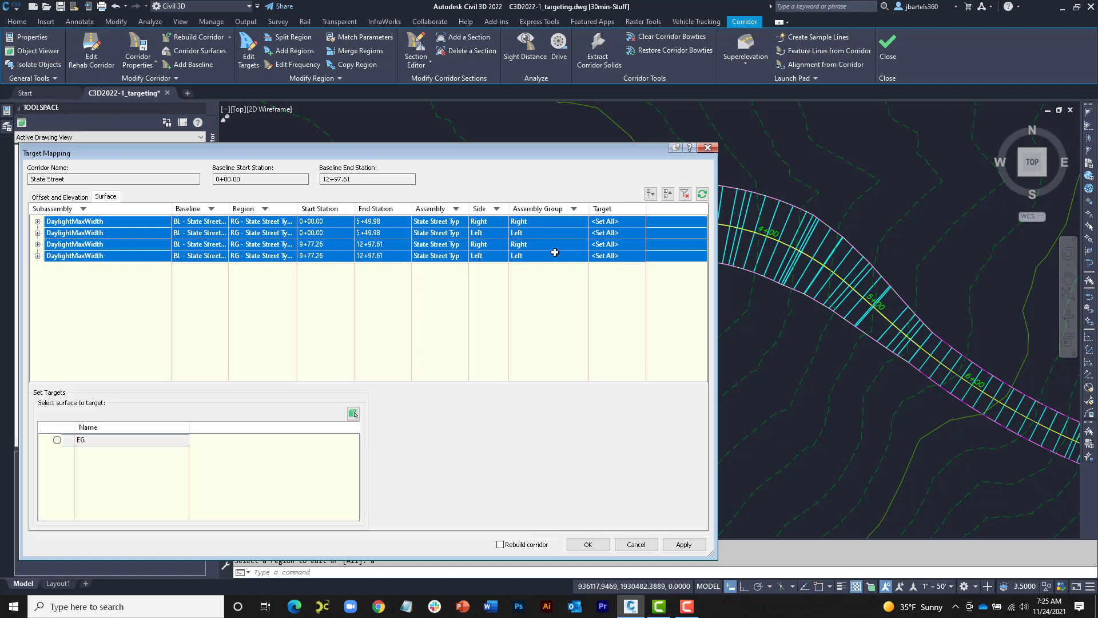
pyautogui.click(57, 440)
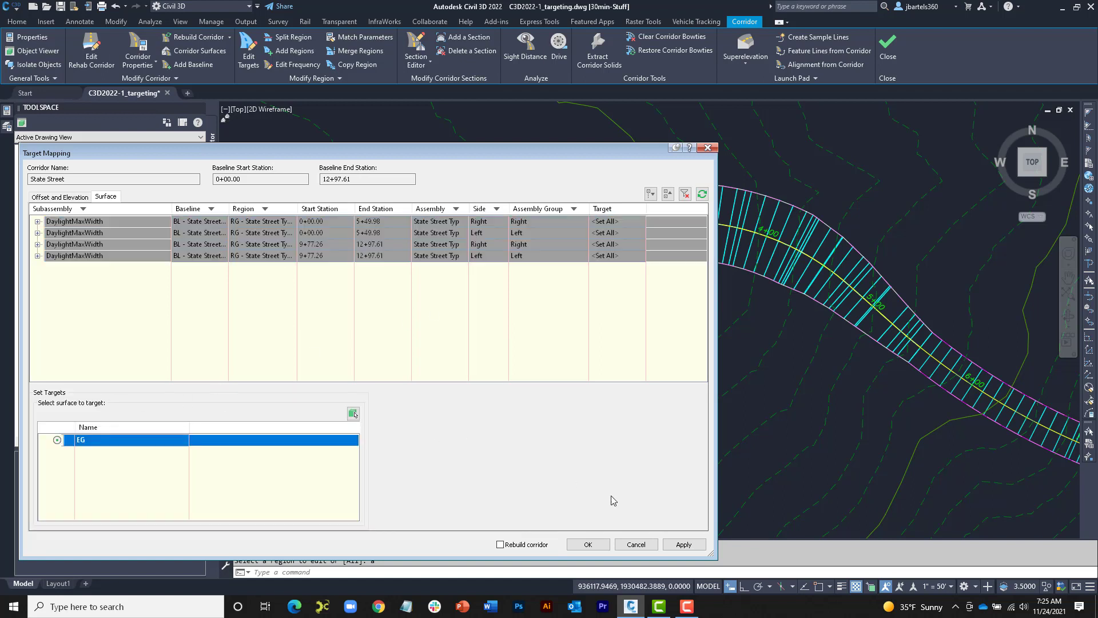
pyautogui.click(682, 545)
pyautogui.scroll(-3, 841, 392)
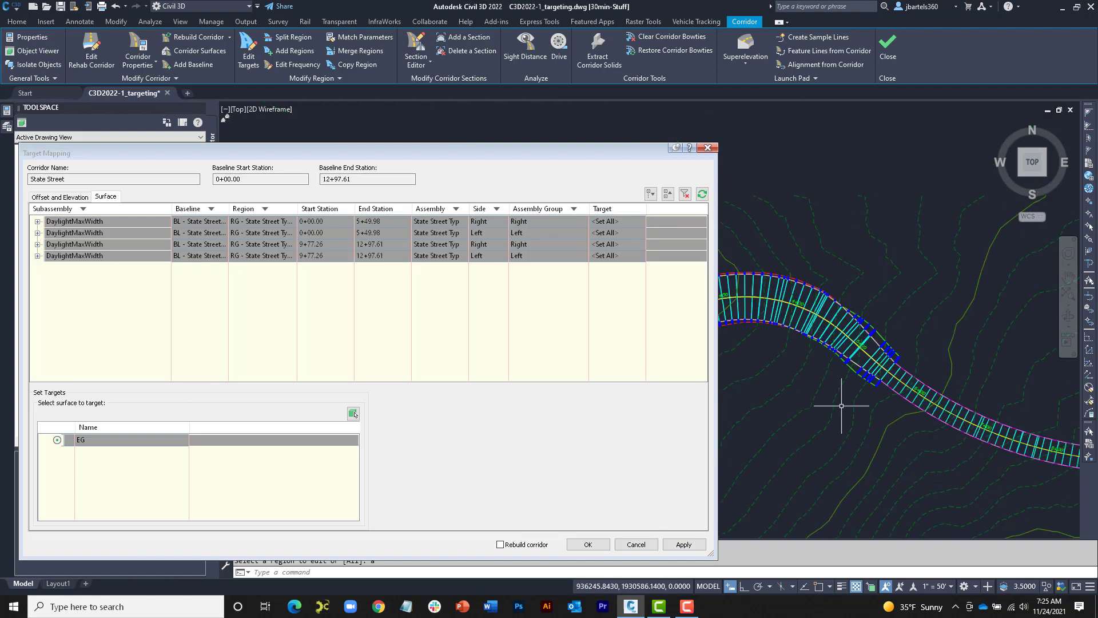
pyautogui.moveTo(960, 465); pyautogui.dragTo(1026, 460, button='middle')
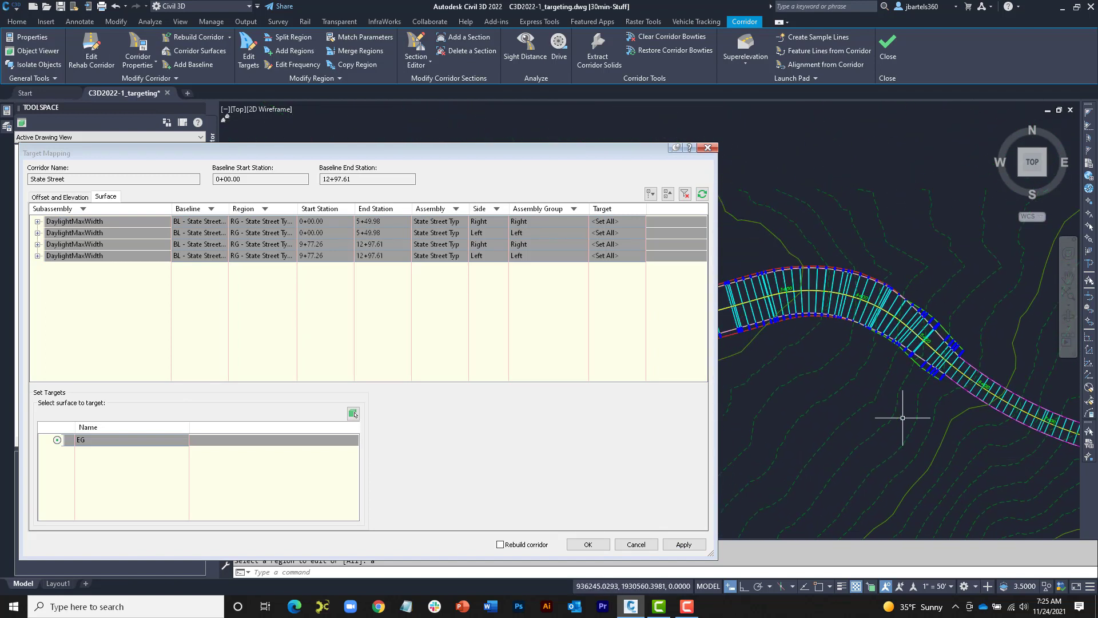
pyautogui.click(63, 439)
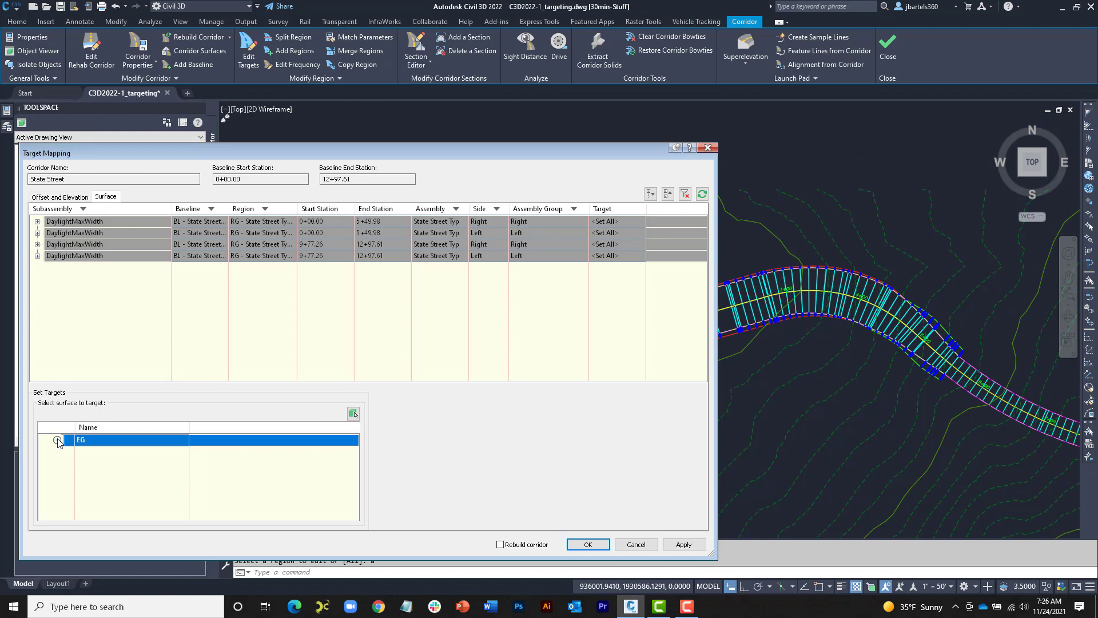
pyautogui.click(680, 543)
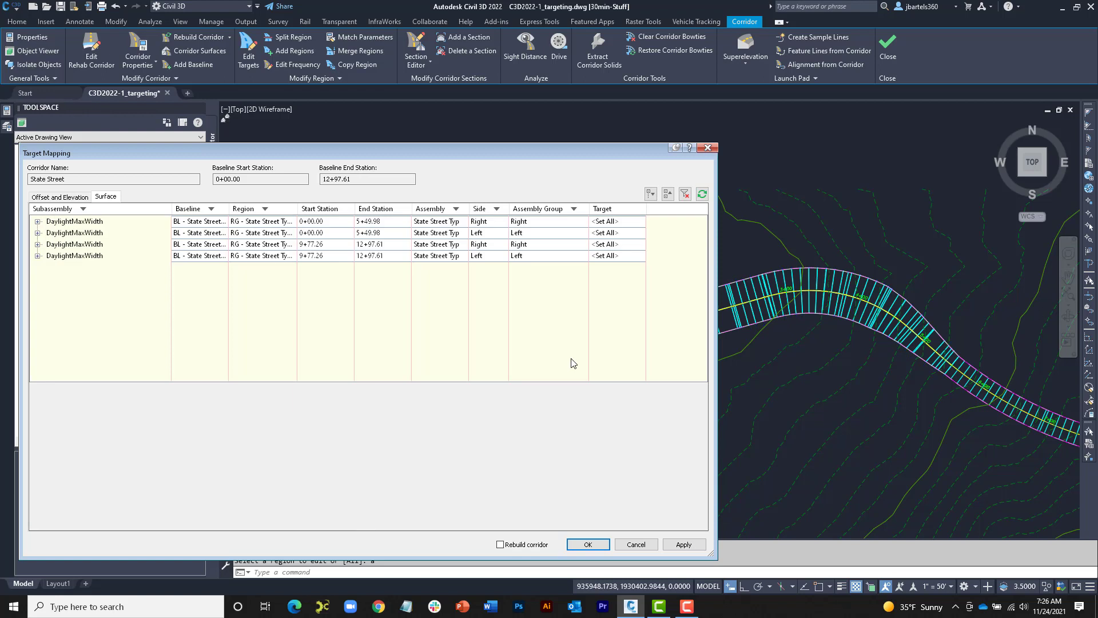
# - Set the first right DaylightMaxWidth target surface to EG and copy its targets
pyautogui.click(37, 221)
pyautogui.click(62, 233)
pyautogui.click(57, 440)
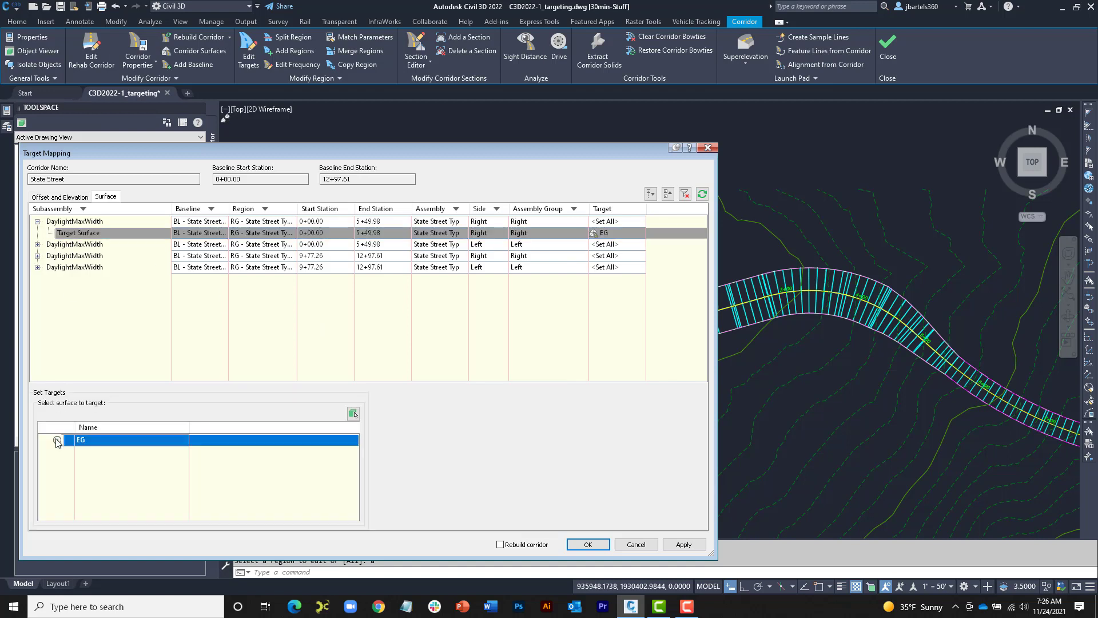
pyautogui.rightClick(75, 222)
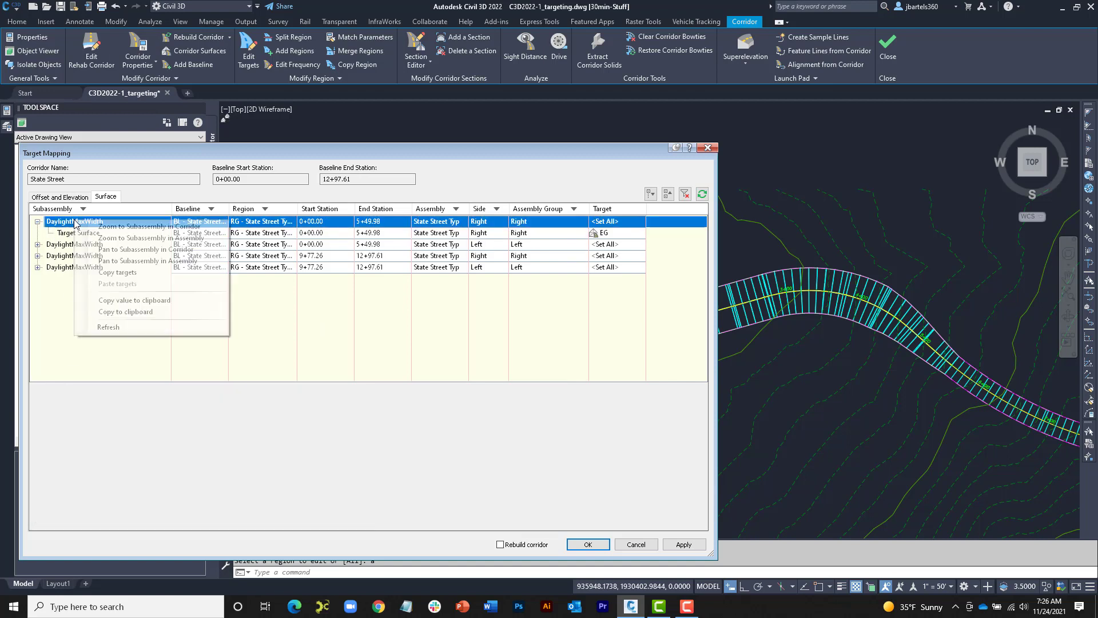
pyautogui.click(117, 272)
# - Paste the EG target onto the other three DaylightMaxWidth rows, apply, and close Target Mapping
pyautogui.click(89, 244)
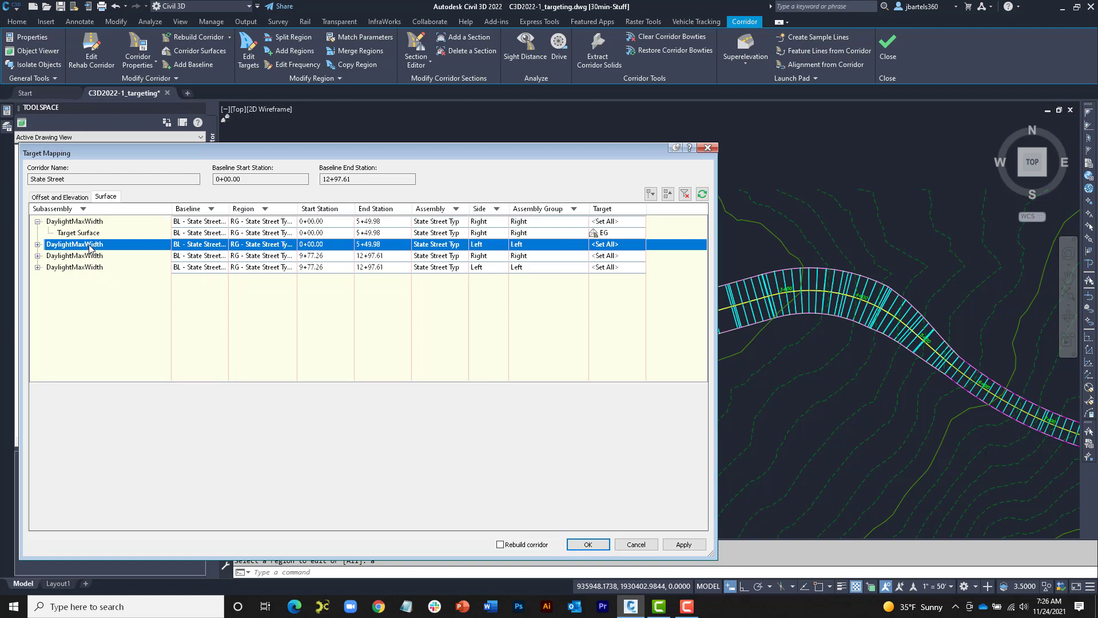
pyautogui.keyDown('shift'); pyautogui.click(89, 267); pyautogui.keyUp('shift')
pyautogui.rightClick(89, 267)
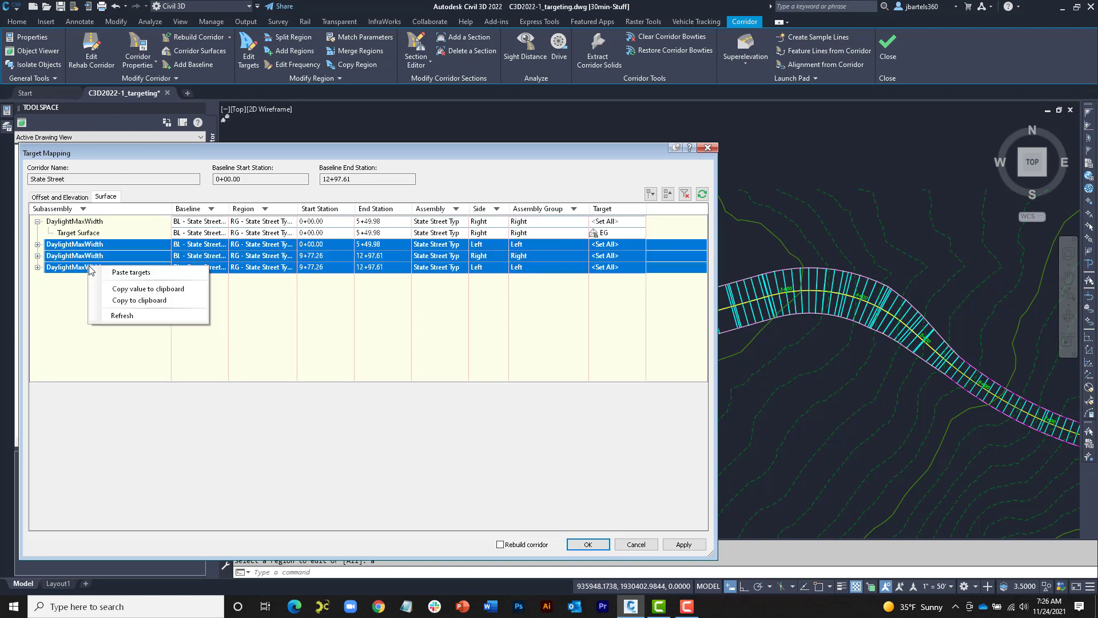
pyautogui.click(116, 272)
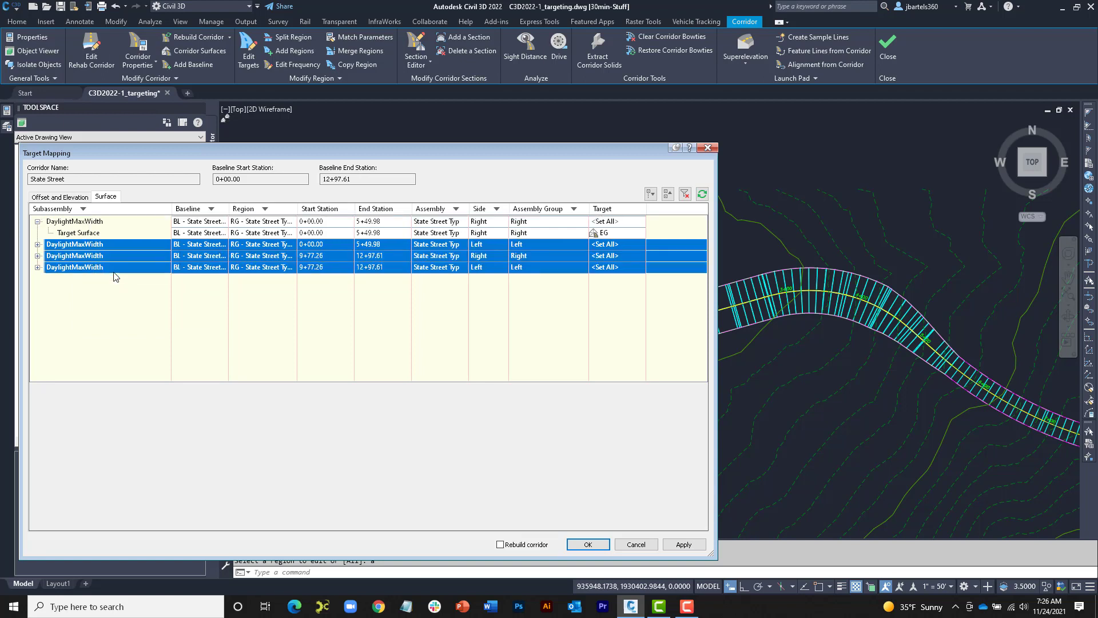
pyautogui.click(691, 544)
pyautogui.click(595, 545)
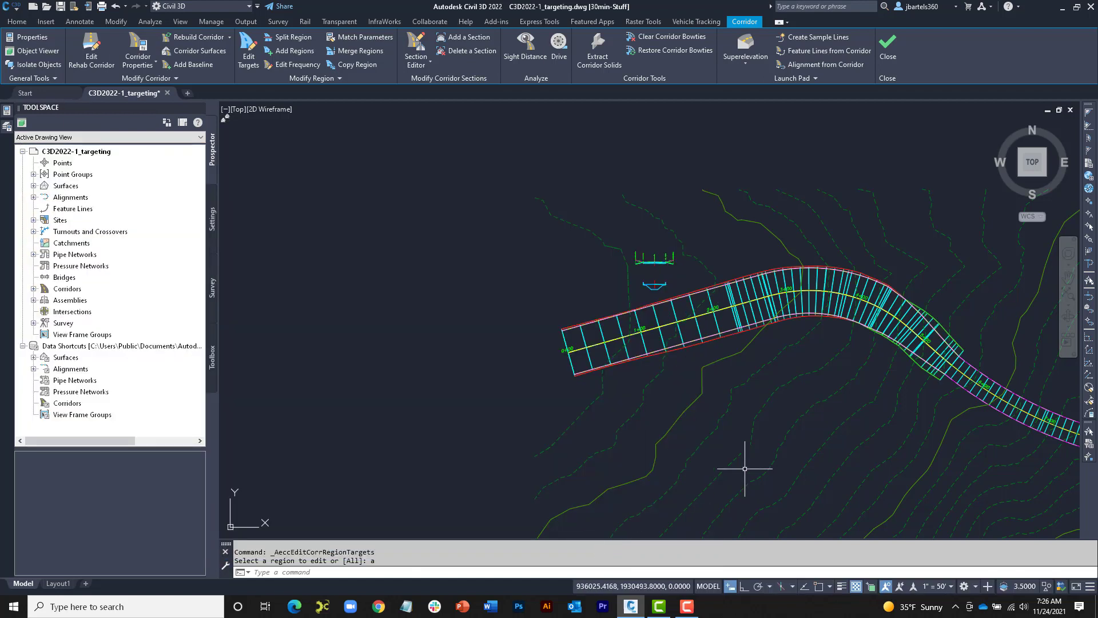
pyautogui.moveTo(863, 455)
pyautogui.mouseDown(button='middle')
pyautogui.moveTo(732, 418)
pyautogui.moveTo(427, 364)
pyautogui.mouseUp(button='middle')
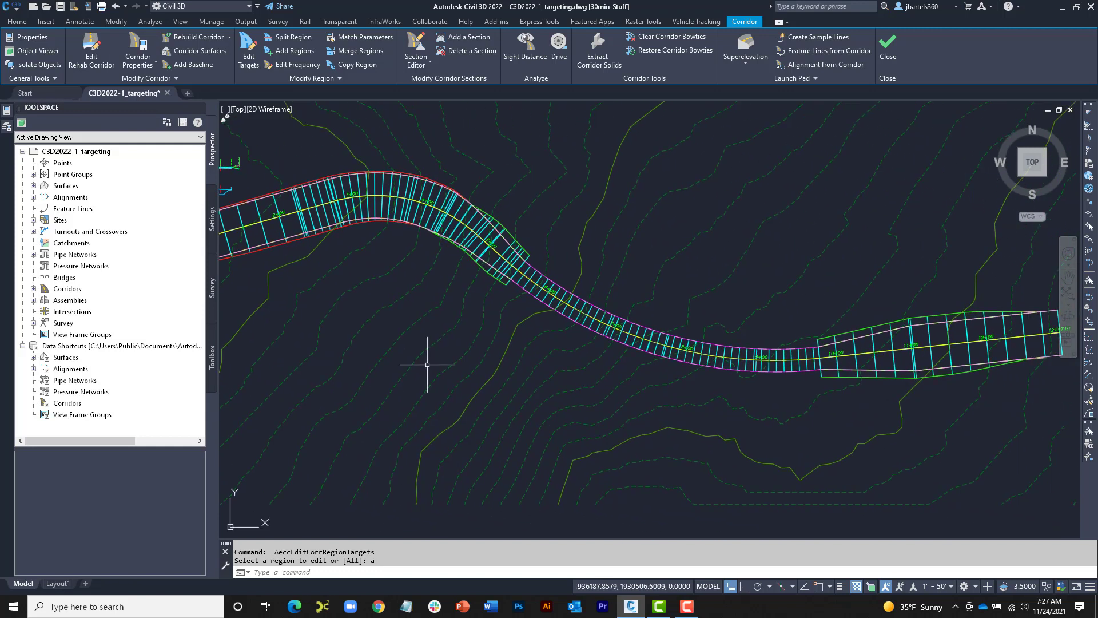